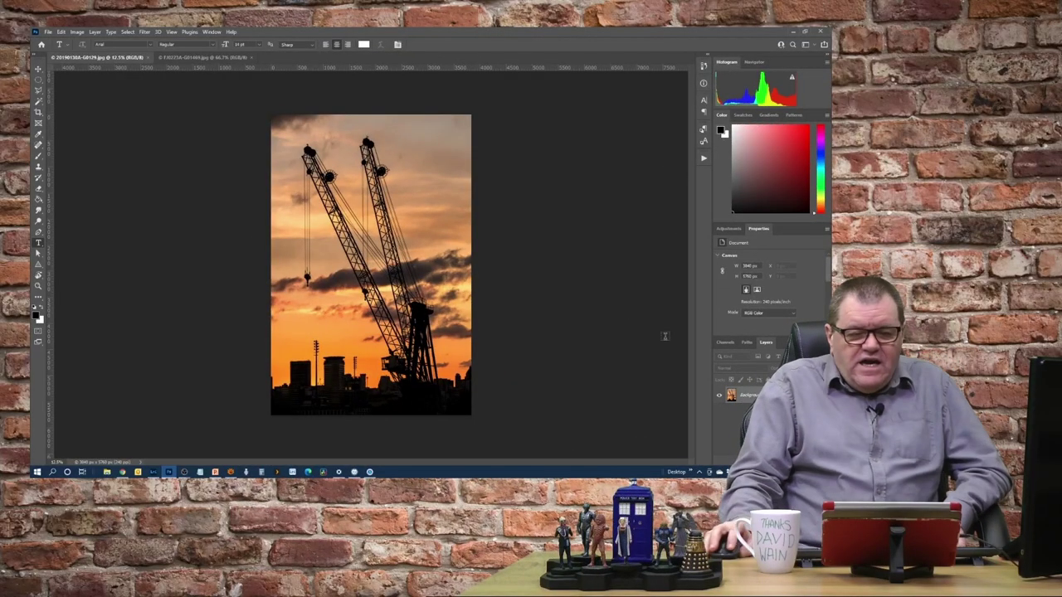
# Step: Unlock the crane photo's Background into an editable Layer 0, then bring up the moon photo
pyautogui.click(188, 58)
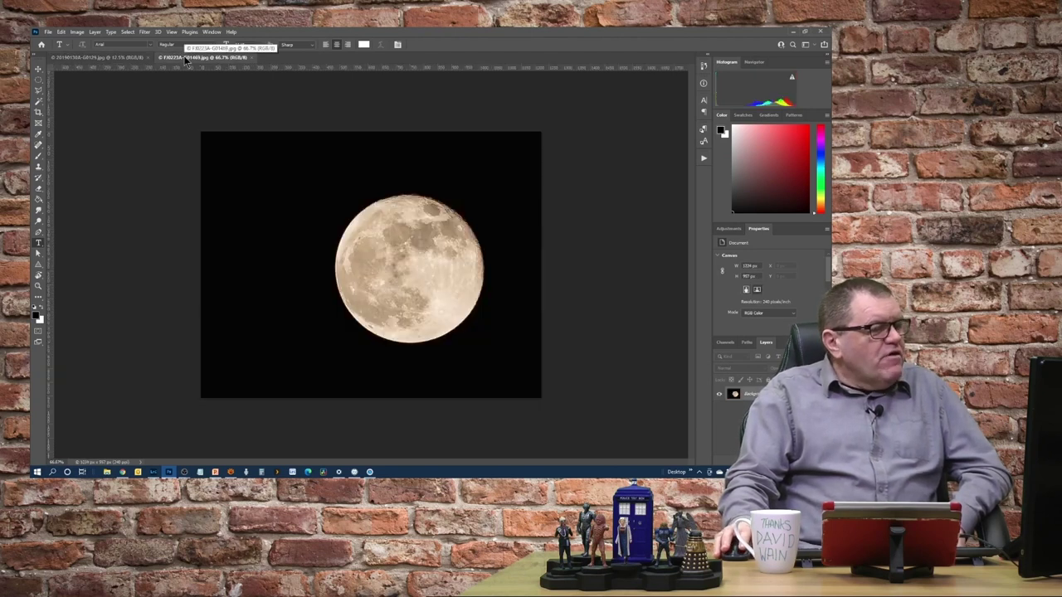
pyautogui.click(97, 60)
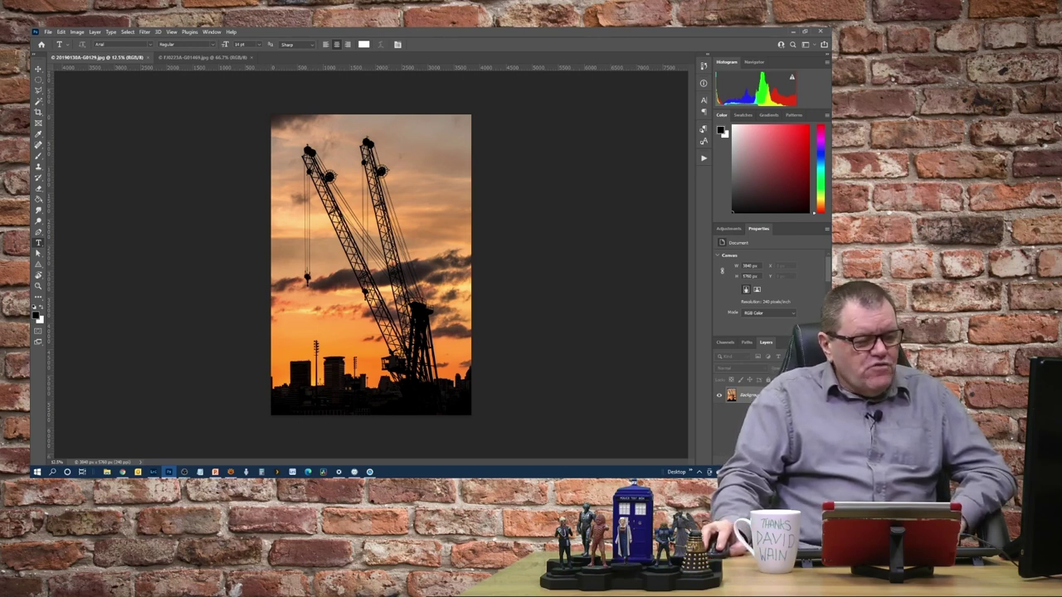
pyautogui.click(768, 395)
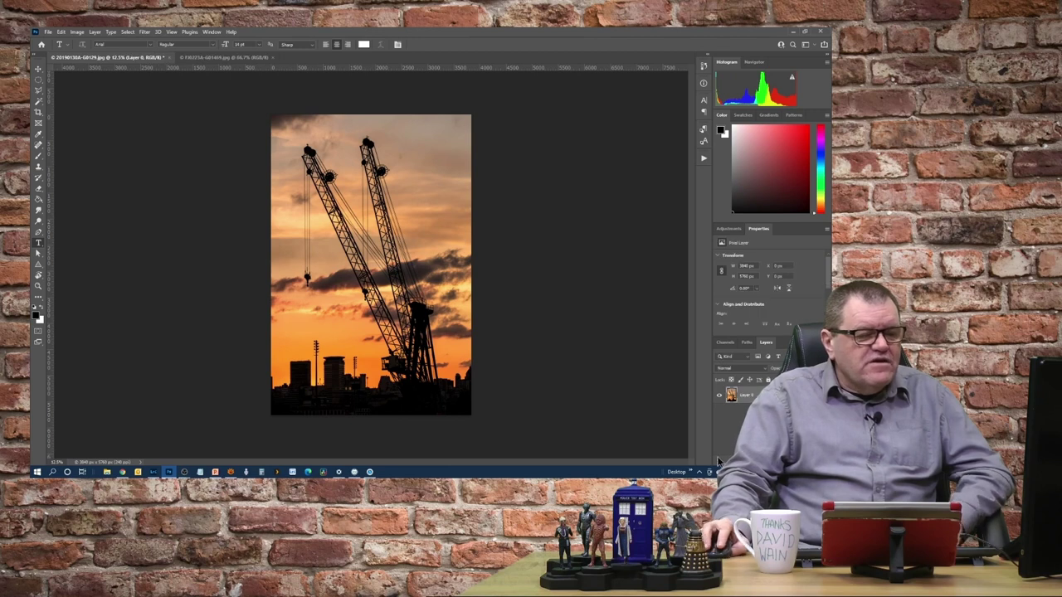
pyautogui.click(191, 56)
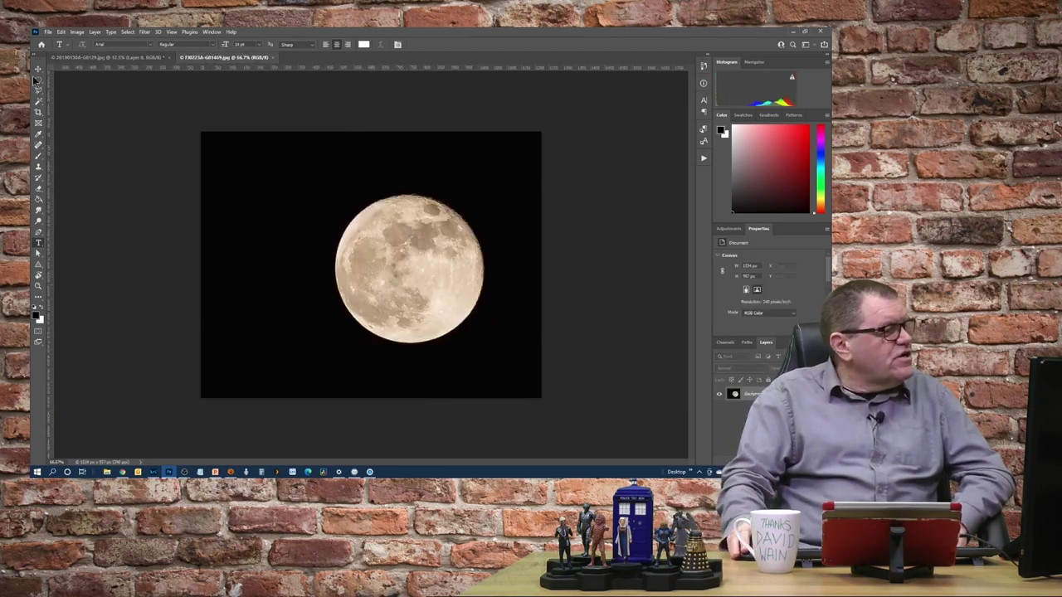
# Step: Paste the moon onto the crane photo as Layer 1 and lower its opacity to 55%
pyautogui.press('v')
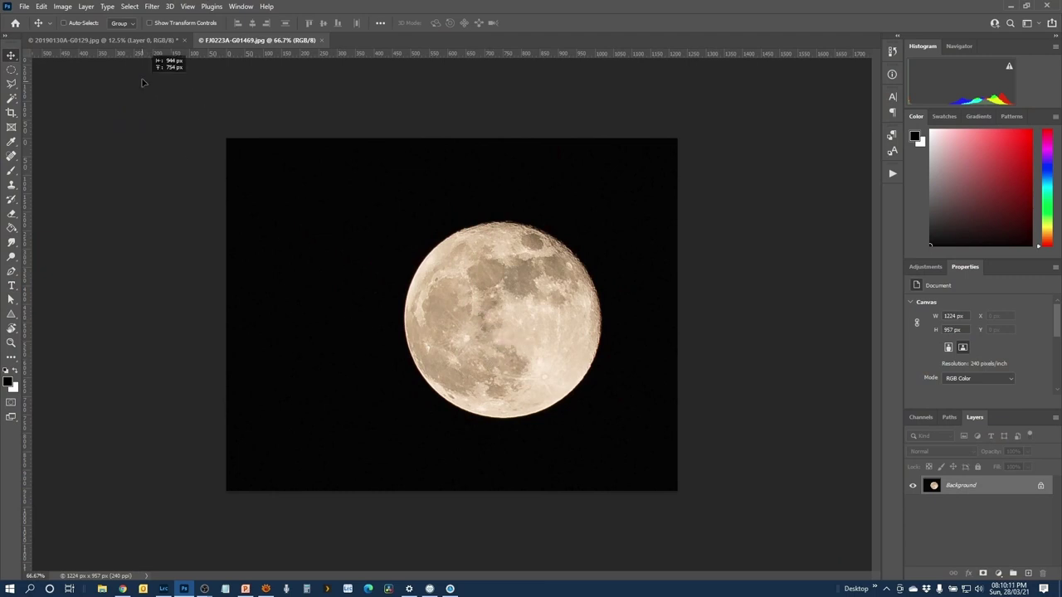
pyautogui.click(131, 41)
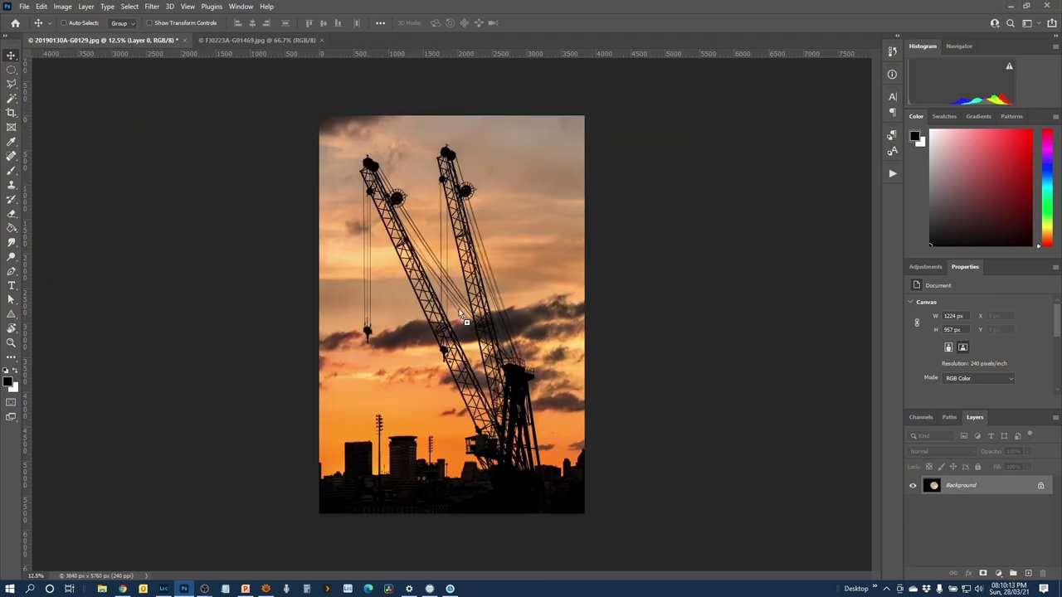
pyautogui.hotkey('ctrl', 'v')
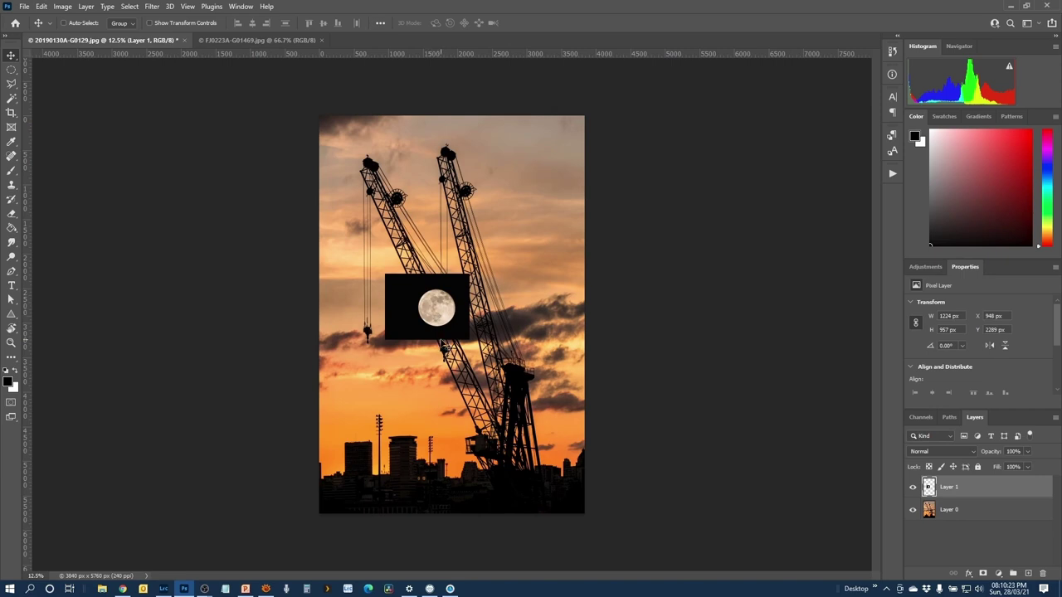
pyautogui.click(1028, 451)
pyautogui.moveTo(1027, 464); pyautogui.dragTo(1006, 469)
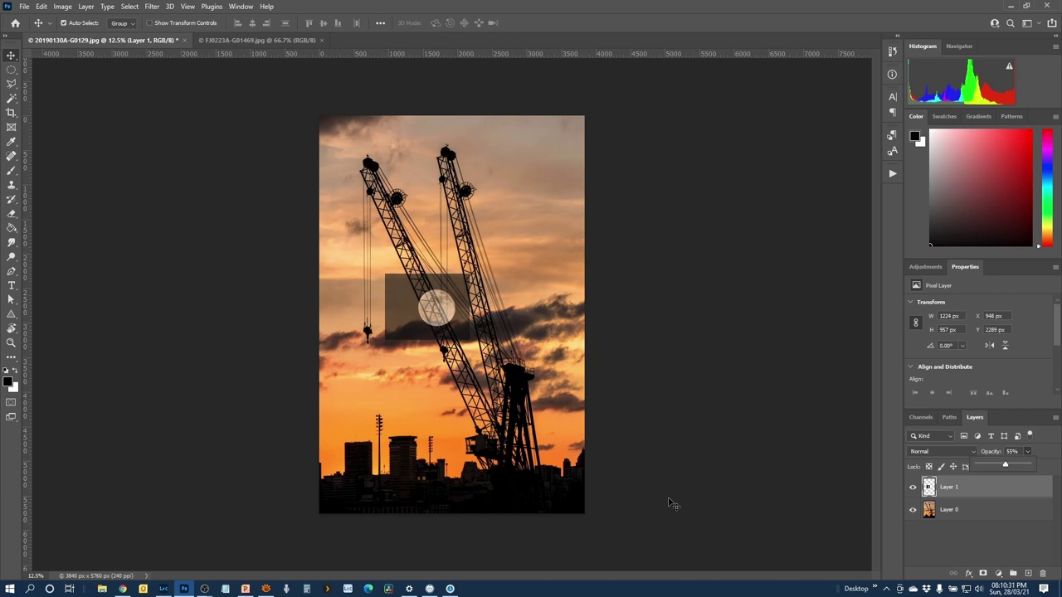
# Step: Free-transform the moon layer to about 401% and place it low on the left
pyautogui.hotkey('ctrl', 't')
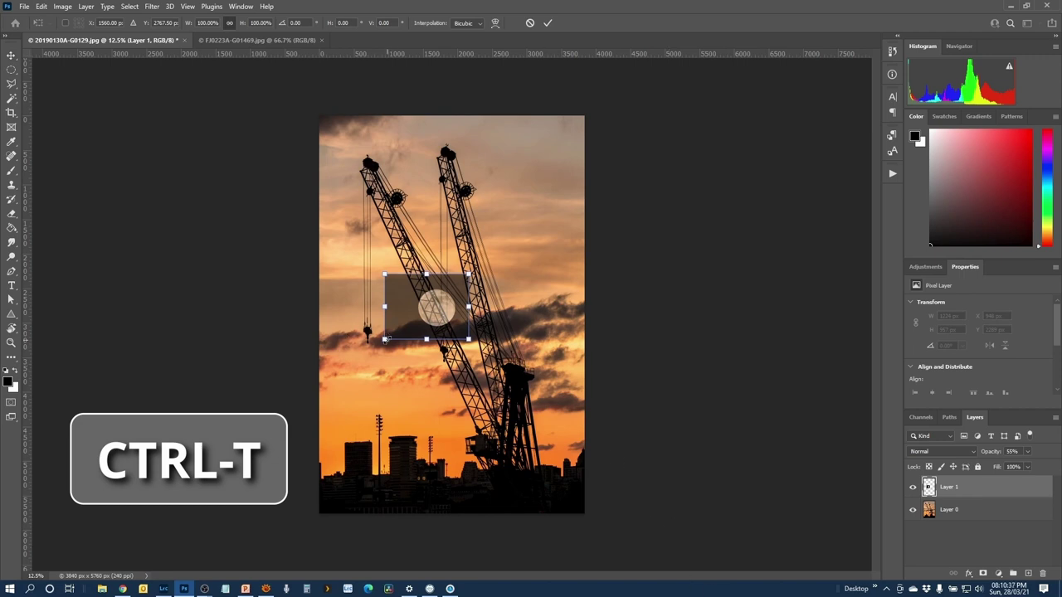
pyautogui.moveTo(385, 340); pyautogui.dragTo(246, 448)
pyautogui.moveTo(469, 273); pyautogui.dragTo(561, 201)
pyautogui.moveTo(434, 361); pyautogui.dragTo(395, 403)
pyautogui.moveTo(522, 244); pyautogui.dragTo(545, 225)
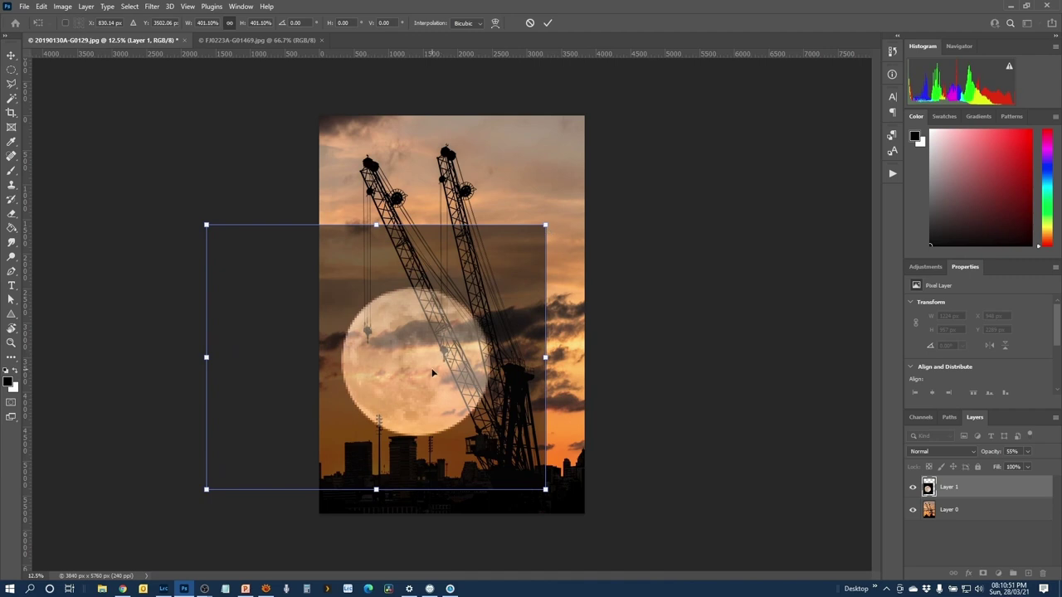
pyautogui.moveTo(431, 371); pyautogui.dragTo(423, 379)
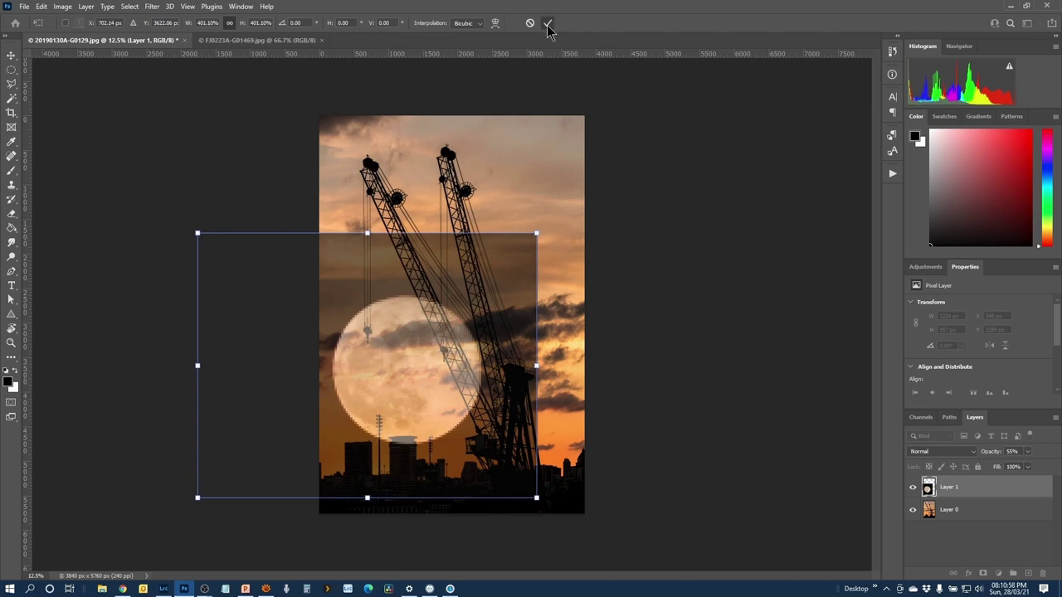
pyautogui.click(548, 22)
pyautogui.click(1028, 452)
# Step: Restore the moon layer to 100% opacity and zoom to 25% centred on the moon
pyautogui.moveTo(1027, 469); pyautogui.dragTo(1054, 469)
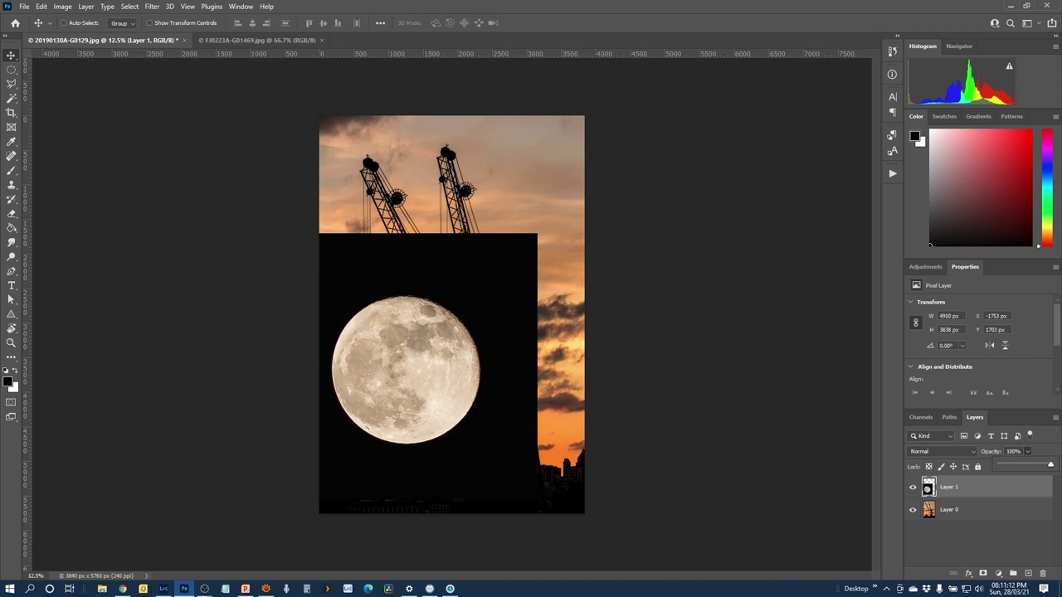
pyautogui.click(959, 45)
pyautogui.click(1042, 217)
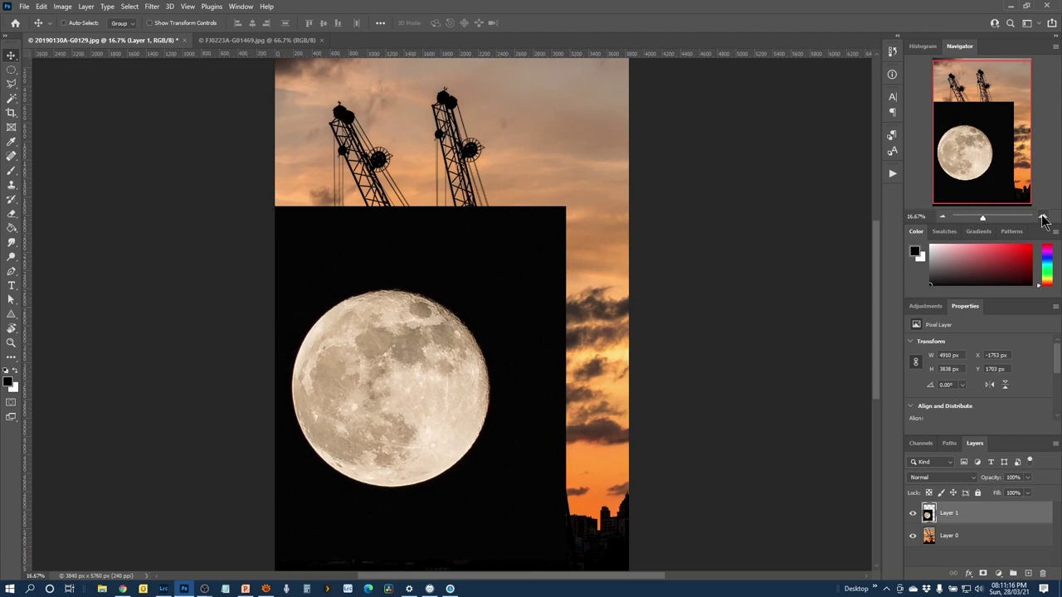
pyautogui.moveTo(979, 161); pyautogui.dragTo(954, 176)
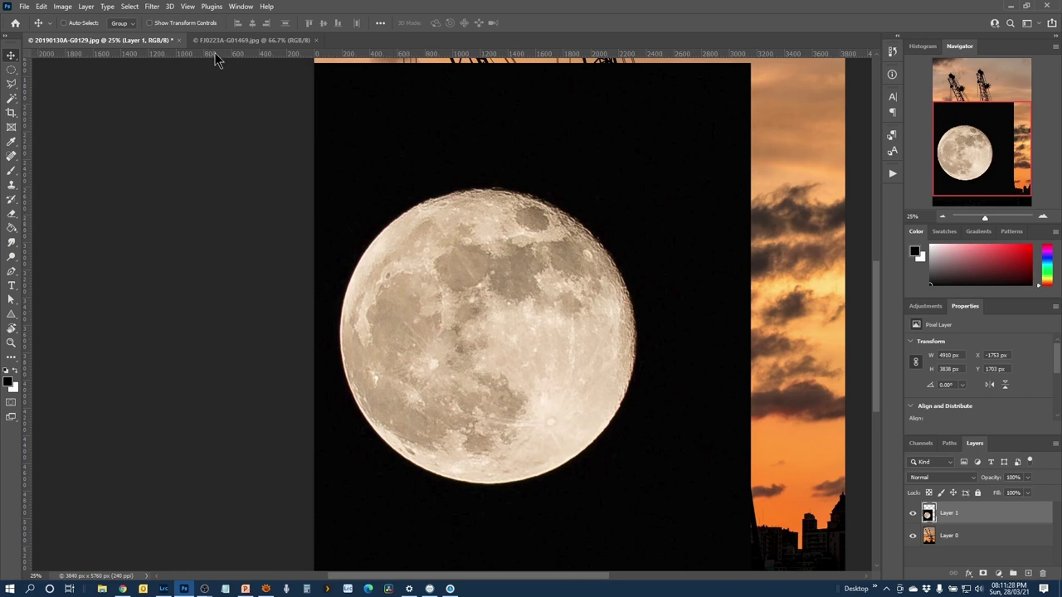
pyautogui.click(188, 6)
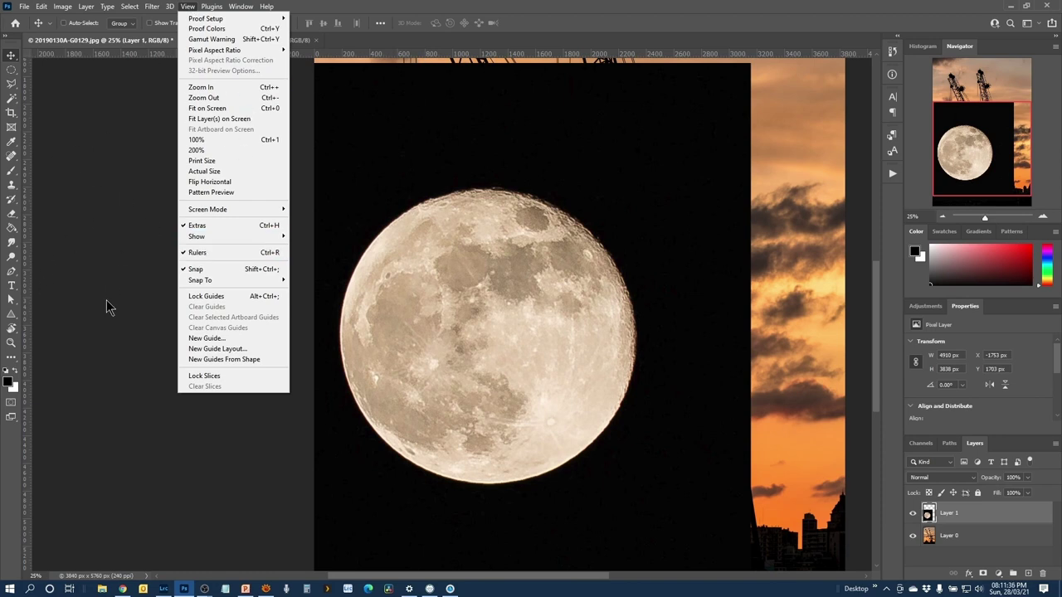
# Step: Drag guides to the moon's left (X 200 px), right (X 2240 px), top and bottom edges
pyautogui.click(29, 324)
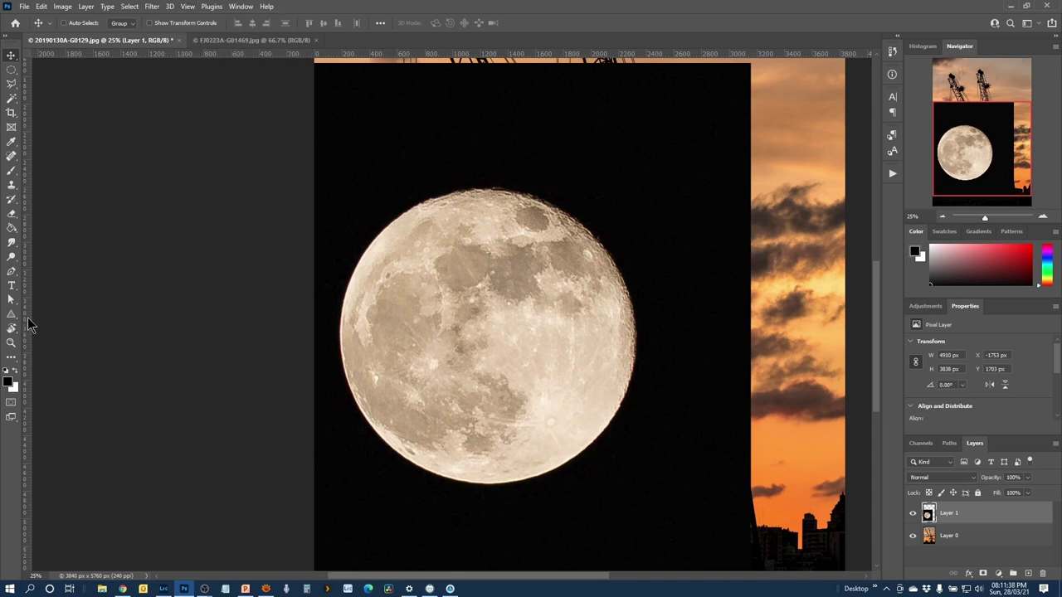
pyautogui.moveTo(29, 324); pyautogui.dragTo(342, 335)
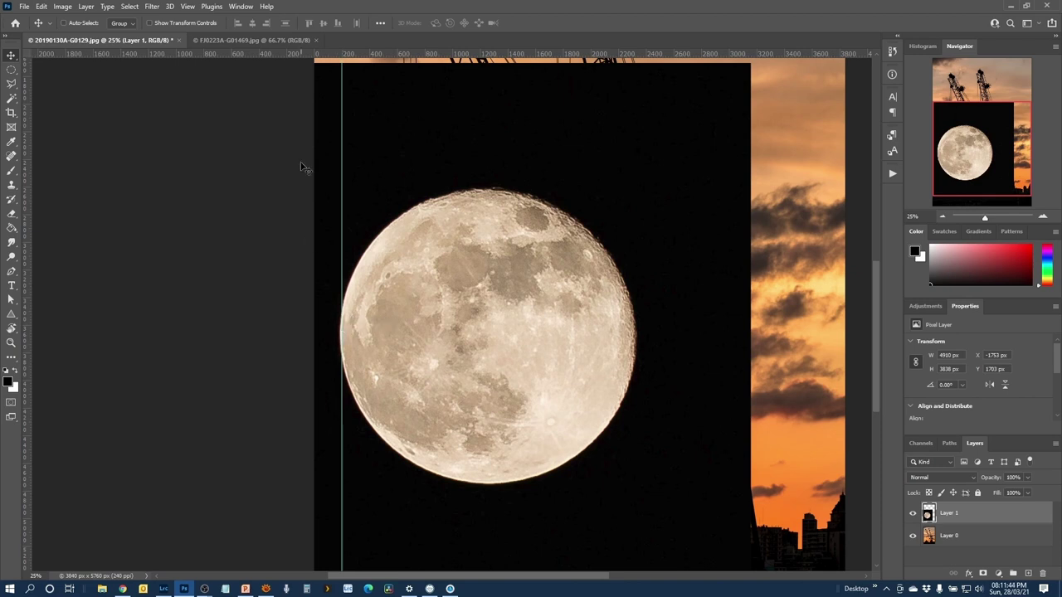
pyautogui.moveTo(436, 56); pyautogui.dragTo(449, 191)
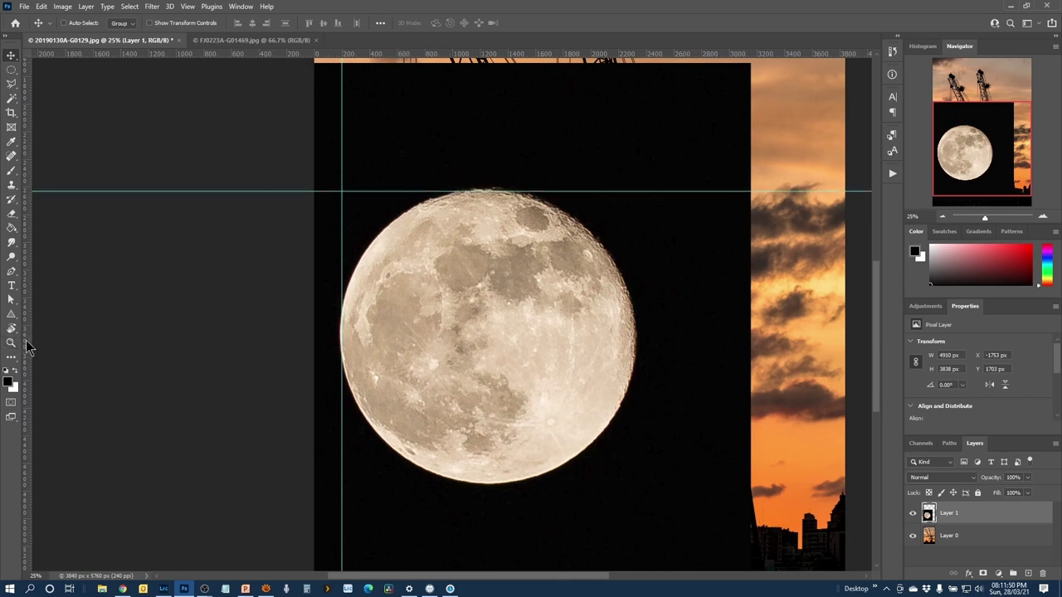
pyautogui.moveTo(25, 347); pyautogui.dragTo(633, 330)
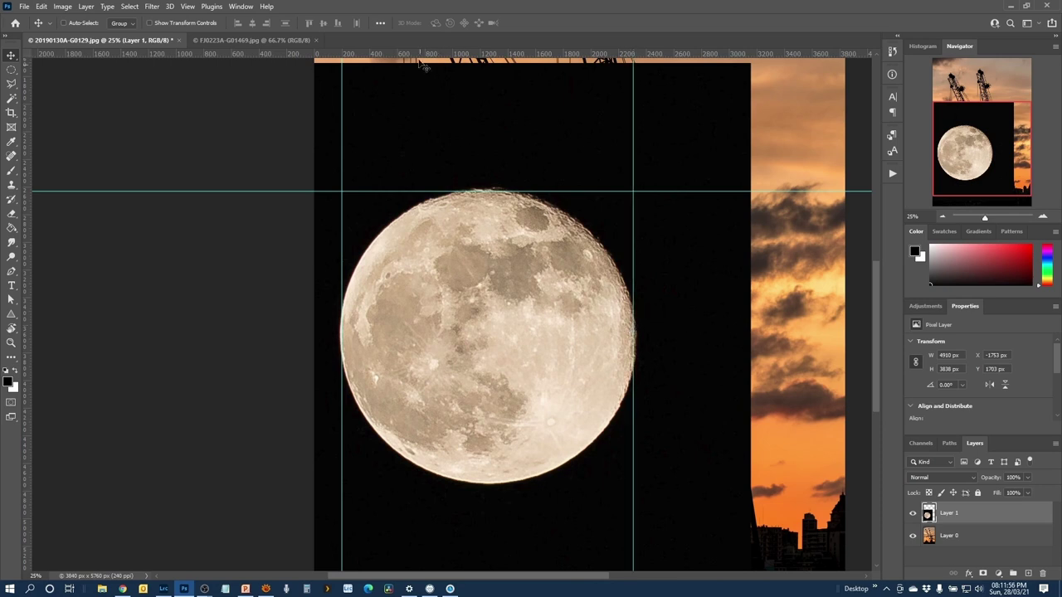
pyautogui.moveTo(424, 58); pyautogui.dragTo(457, 480)
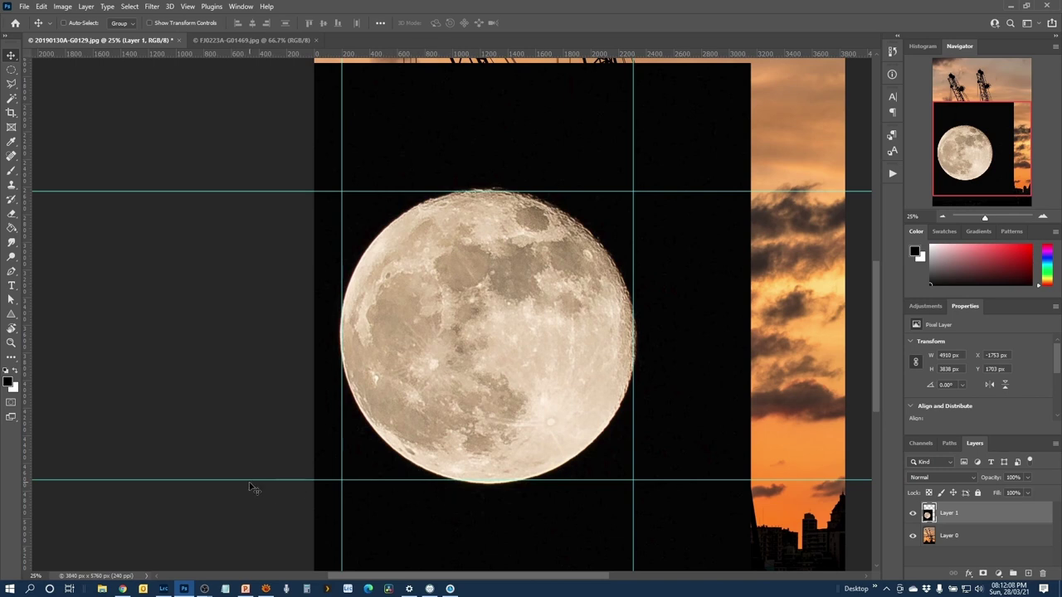
pyautogui.moveTo(249, 479); pyautogui.dragTo(248, 481)
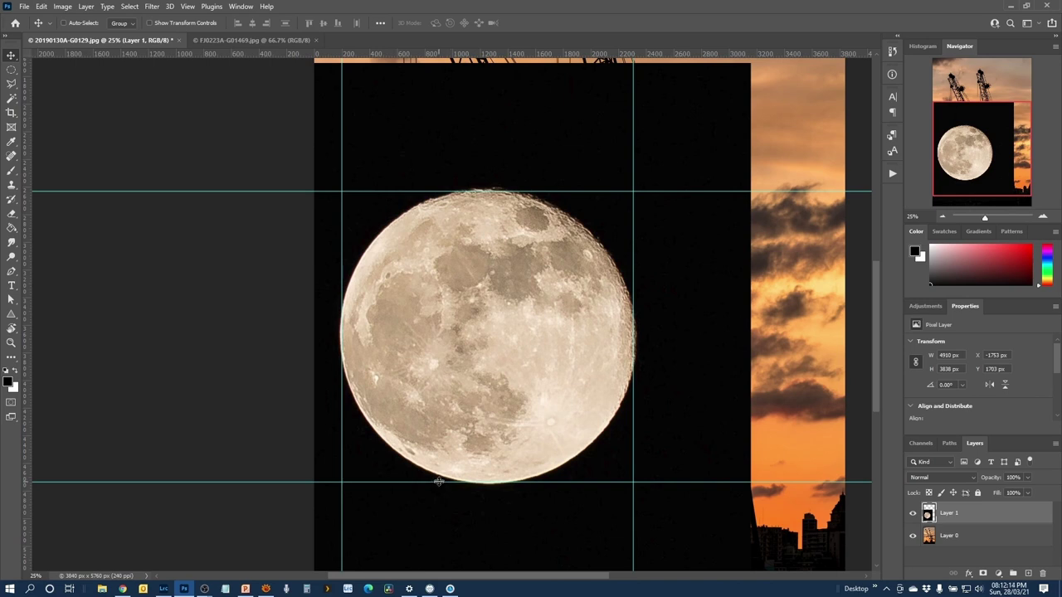
pyautogui.moveTo(438, 481); pyautogui.dragTo(438, 480)
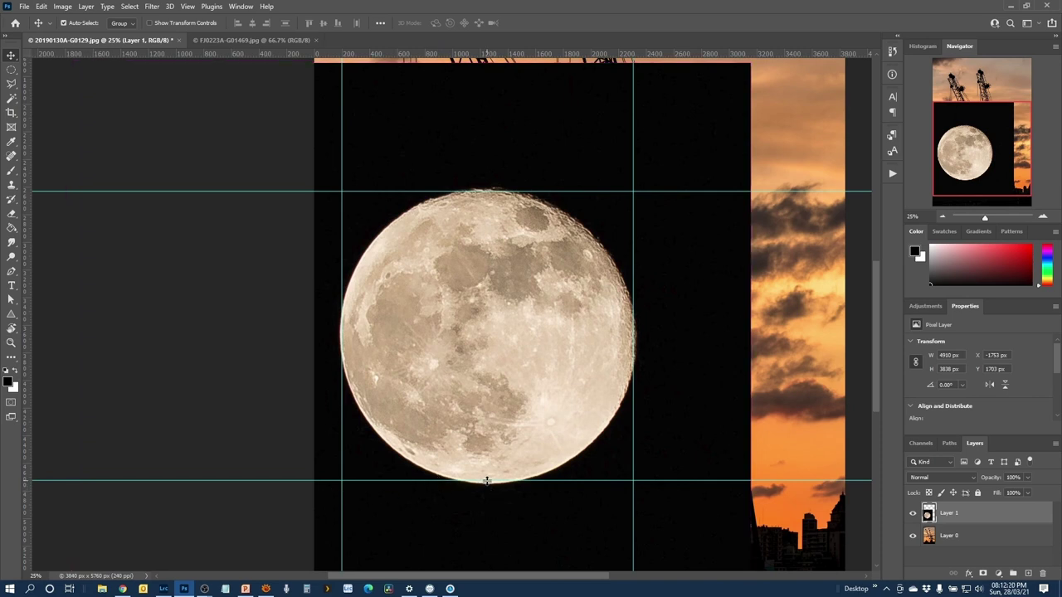
pyautogui.moveTo(486, 482); pyautogui.dragTo(486, 481)
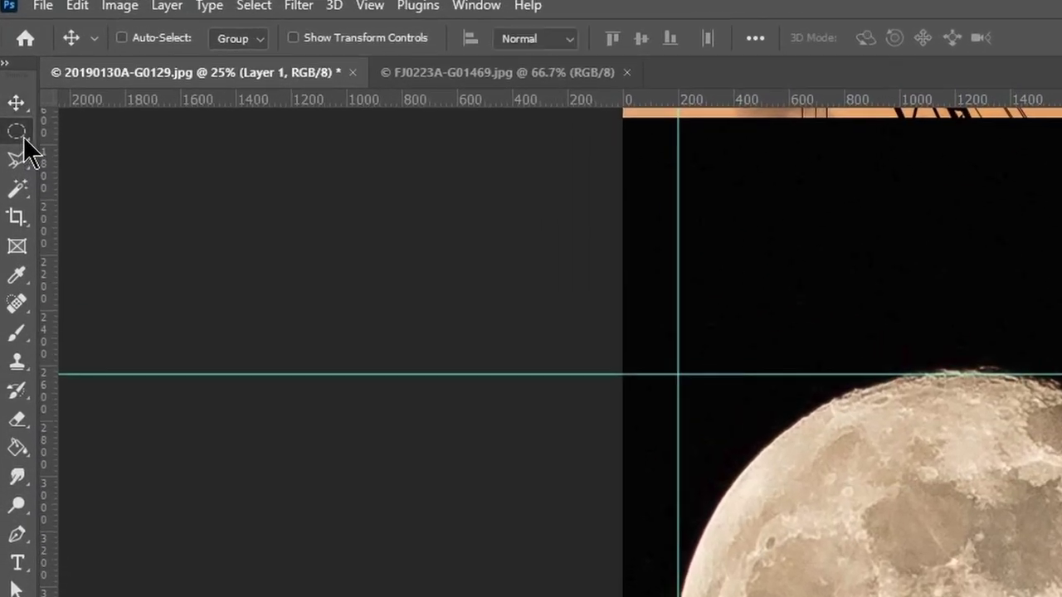
# Step: Draw an elliptical marquee around the moon between the four guides
pyautogui.click(13, 74)
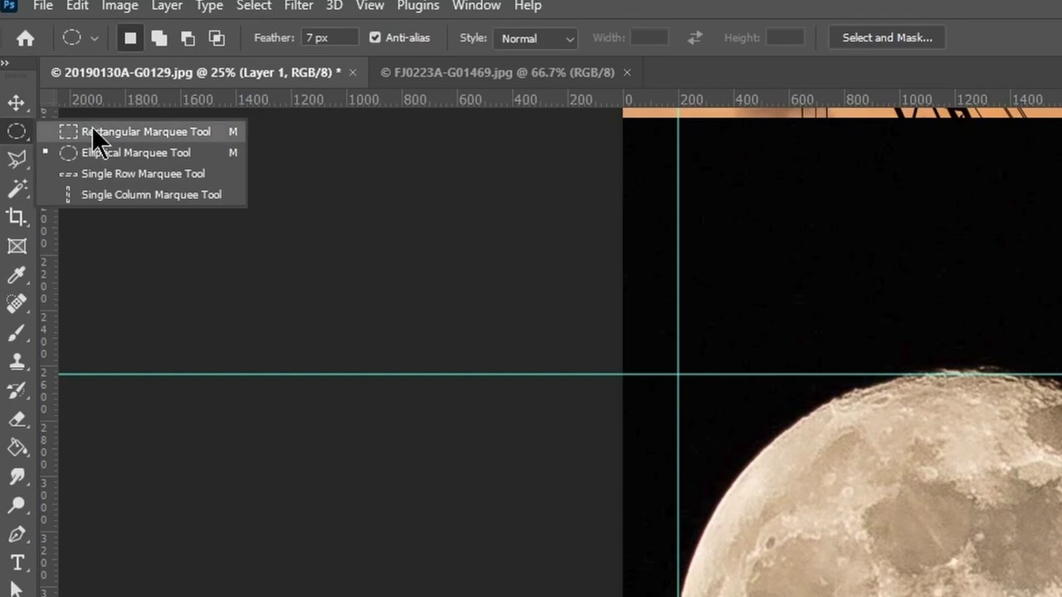
pyautogui.click(91, 130)
pyautogui.click(28, 136)
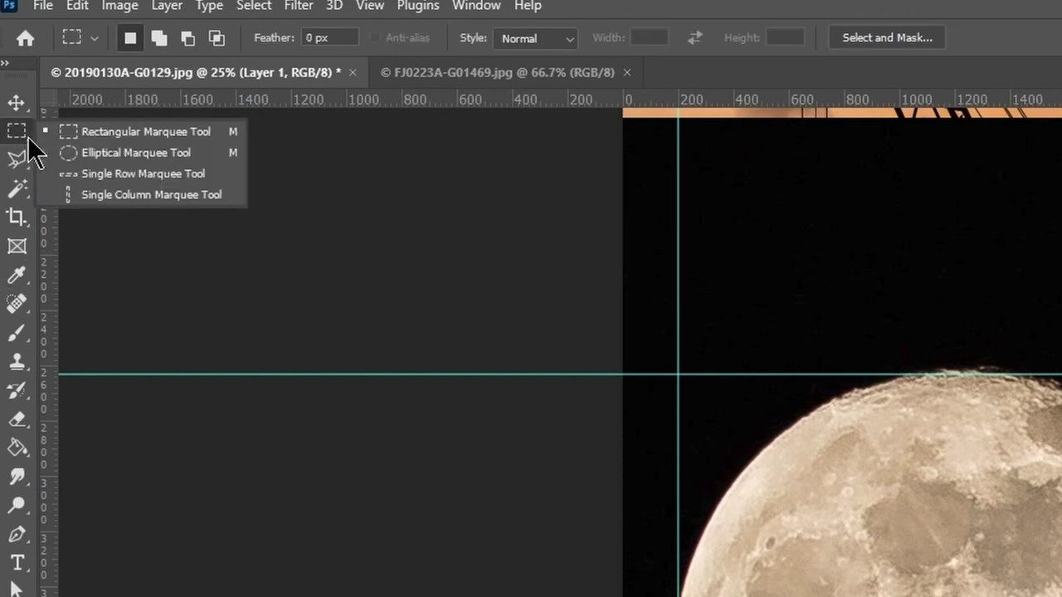
pyautogui.click(93, 152)
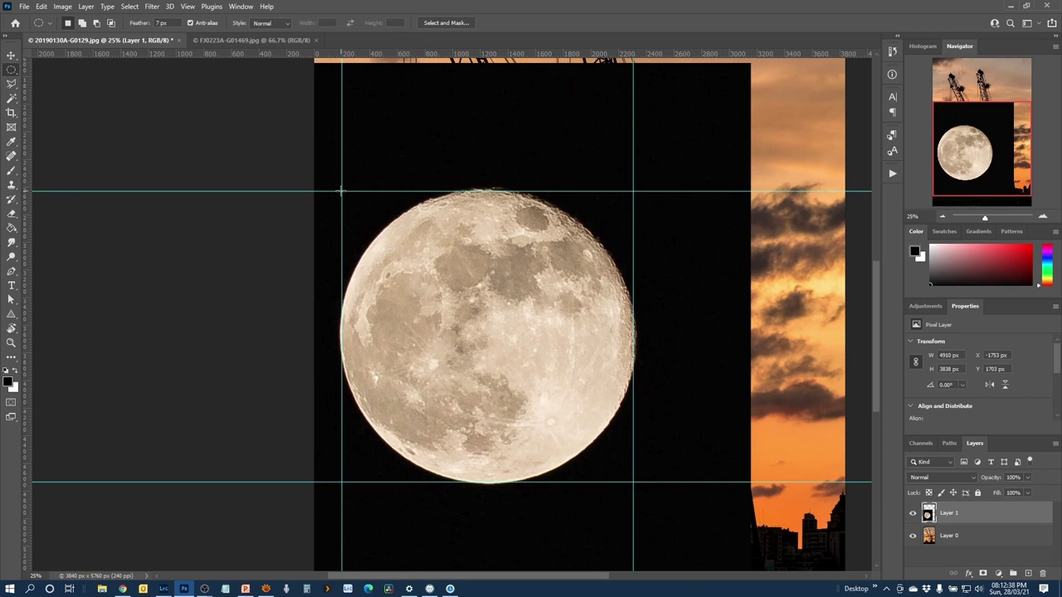
pyautogui.moveTo(340, 190); pyautogui.dragTo(508, 359)
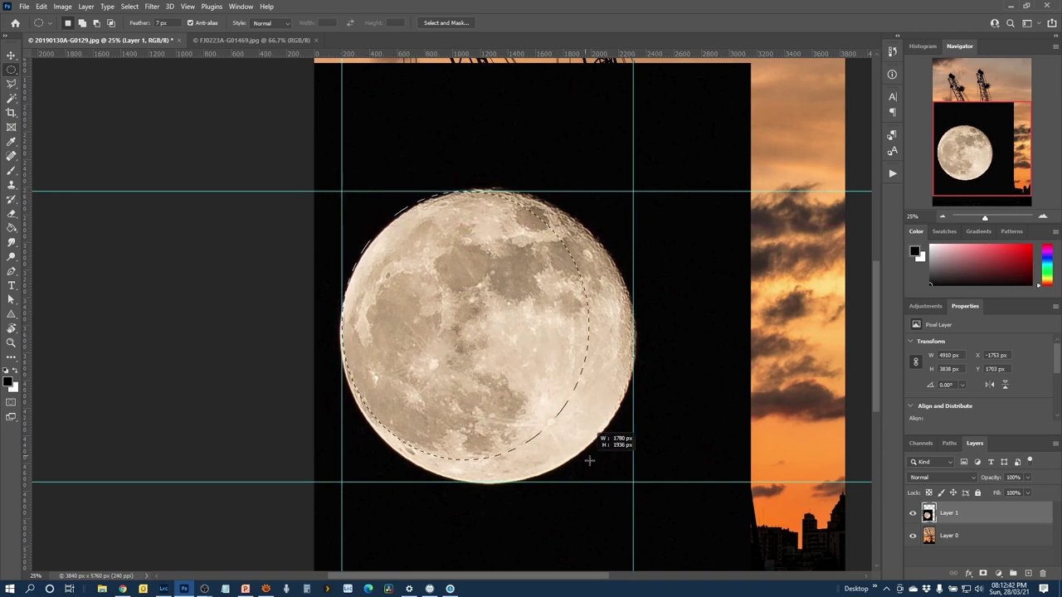
pyautogui.moveTo(593, 462); pyautogui.dragTo(633, 482)
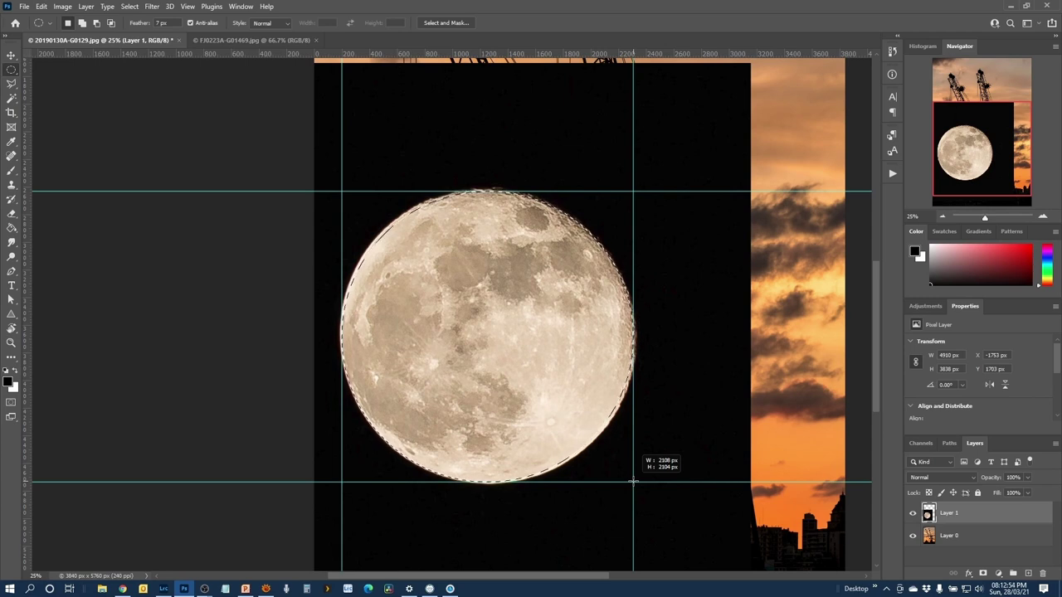
pyautogui.moveTo(633, 481); pyautogui.dragTo(633, 481)
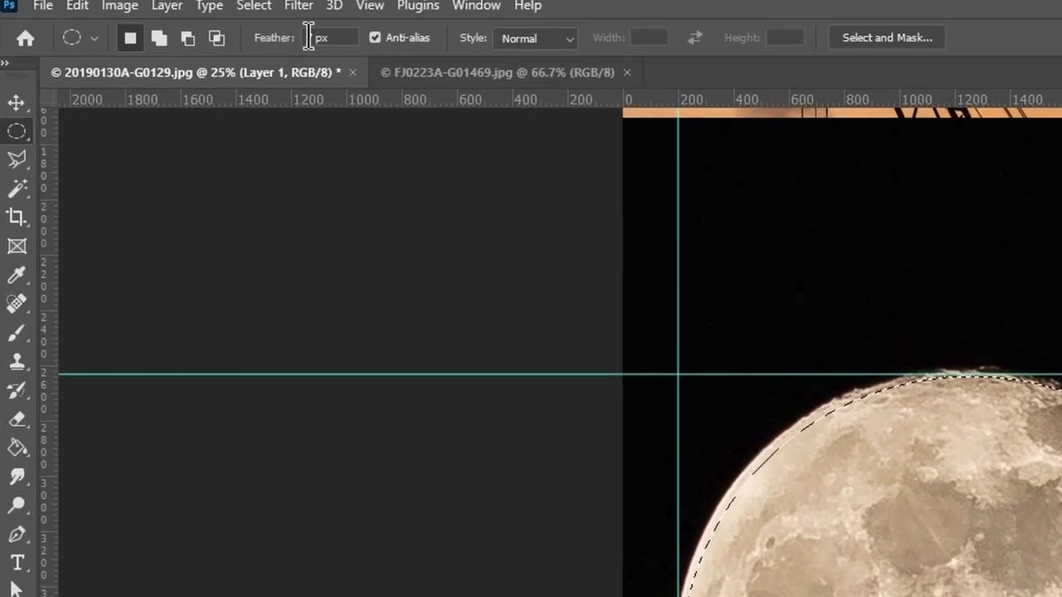
# Step: Set the selection feather to 5 px
pyautogui.click(310, 38)
pyautogui.write('7')
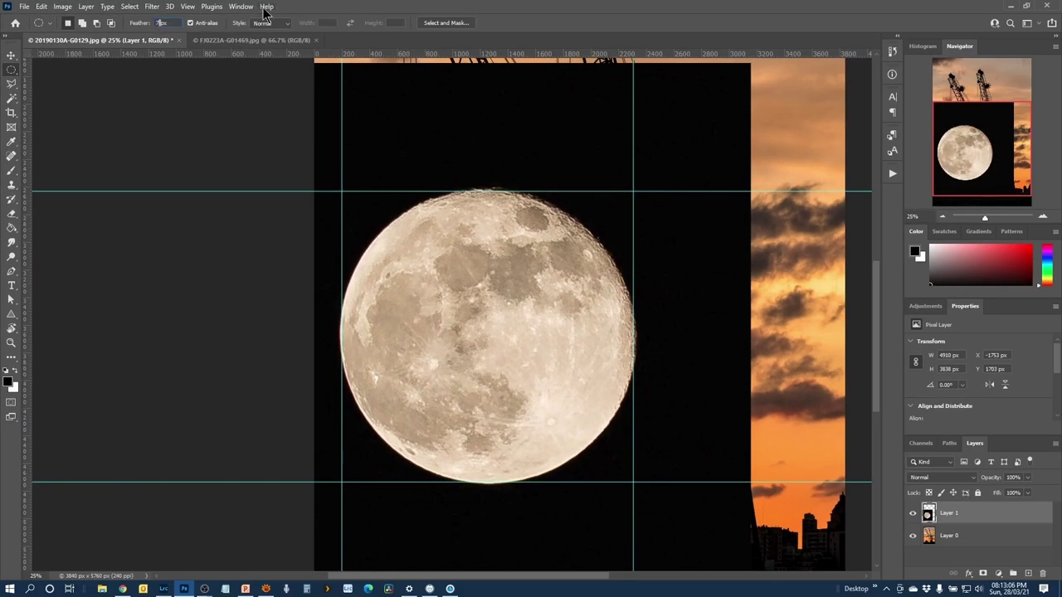
pyautogui.write('0')
pyautogui.write('5')
pyautogui.press('Return')
# Step: Clear the circle from Layer 1, paste the moon as Layer 2 moved down-left, and hide Layer 1
pyautogui.moveTo(341, 191); pyautogui.dragTo(632, 482)
pyautogui.hotkey('ctrl', 'alt', 'shift', 'v')
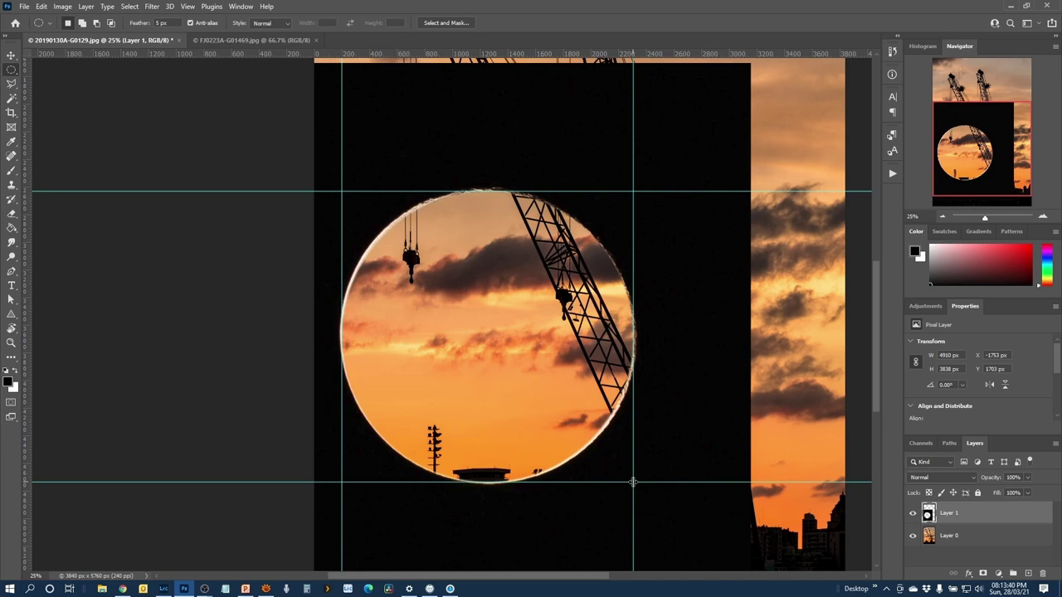
pyautogui.hotkey('ctrl', 'v')
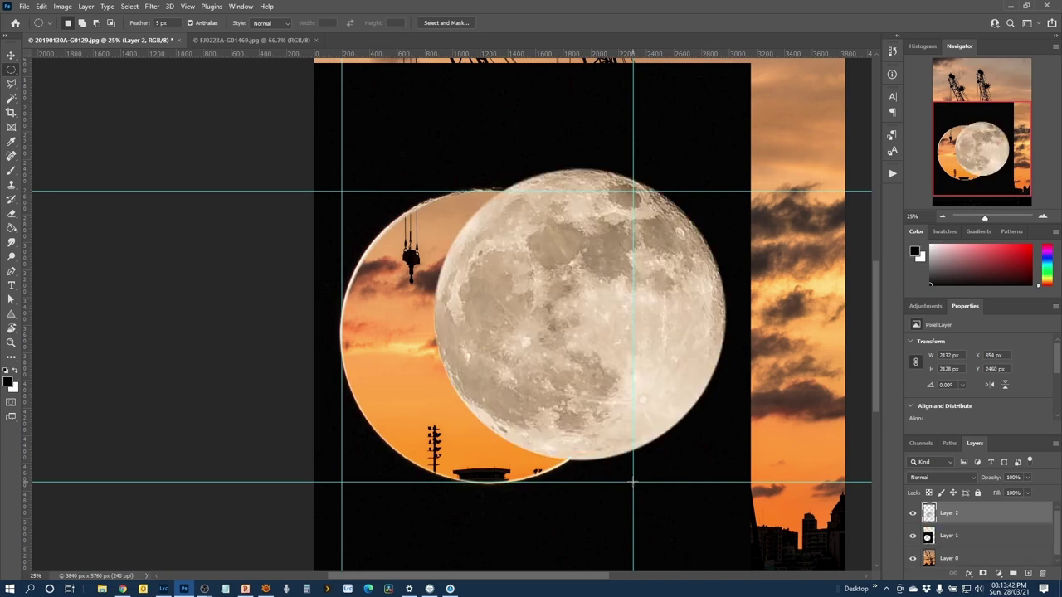
pyautogui.press('v')
pyautogui.moveTo(562, 294); pyautogui.dragTo(468, 314)
pyautogui.click(913, 537)
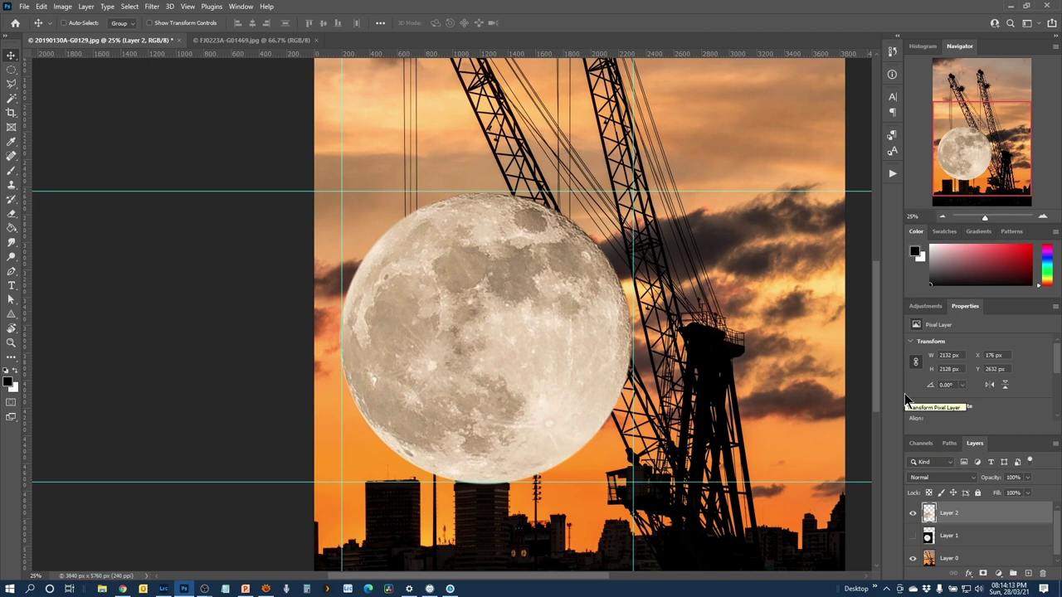
# Step: Zoom out, enlarge the Layers panel, and hide the moon's Layer 2
pyautogui.hotkey('ctrl', '-')
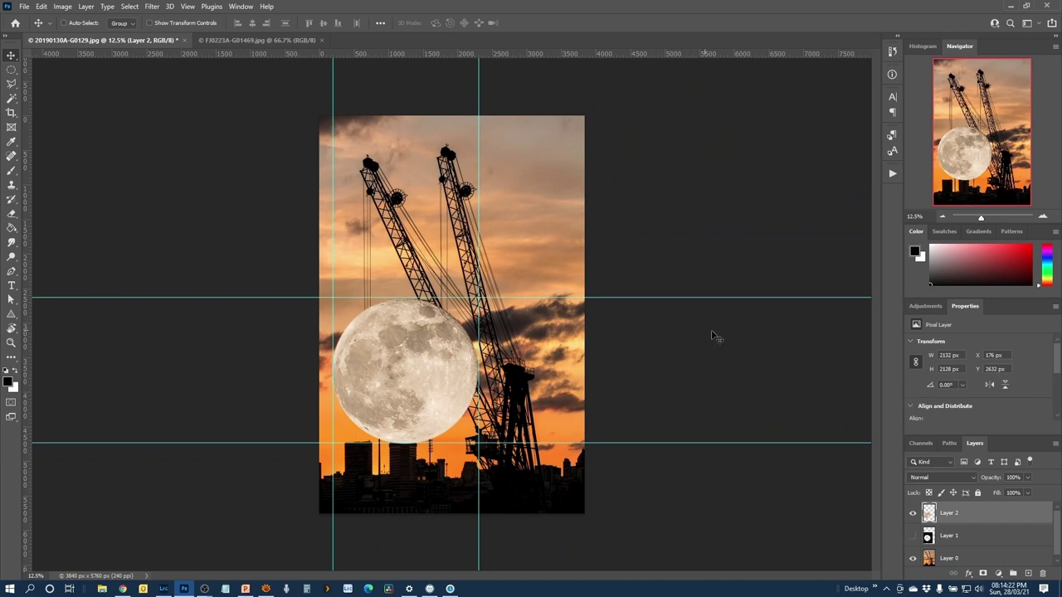
pyautogui.scroll(-1, 1058, 553)
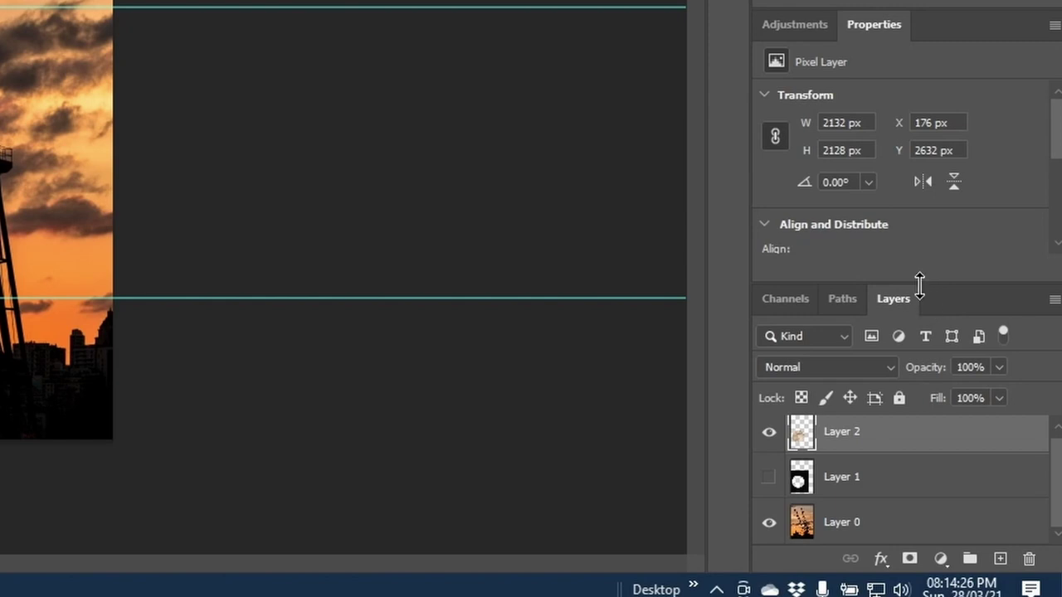
pyautogui.moveTo(919, 287); pyautogui.dragTo(920, 143)
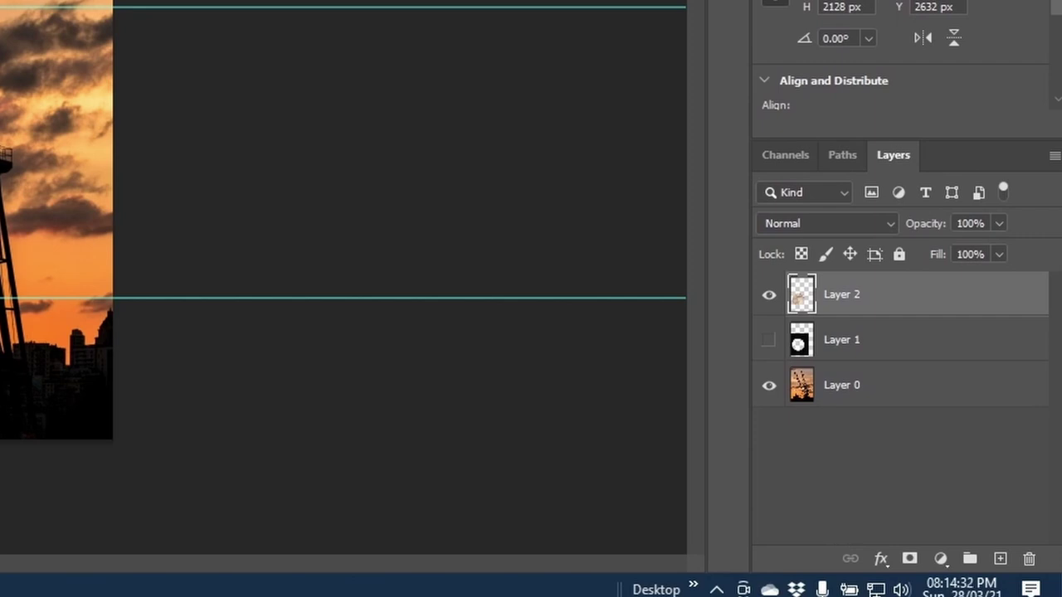
pyautogui.click(769, 295)
# Step: In Channels, view Red, Green and Blue individually, ending on the Red channel
pyautogui.click(785, 159)
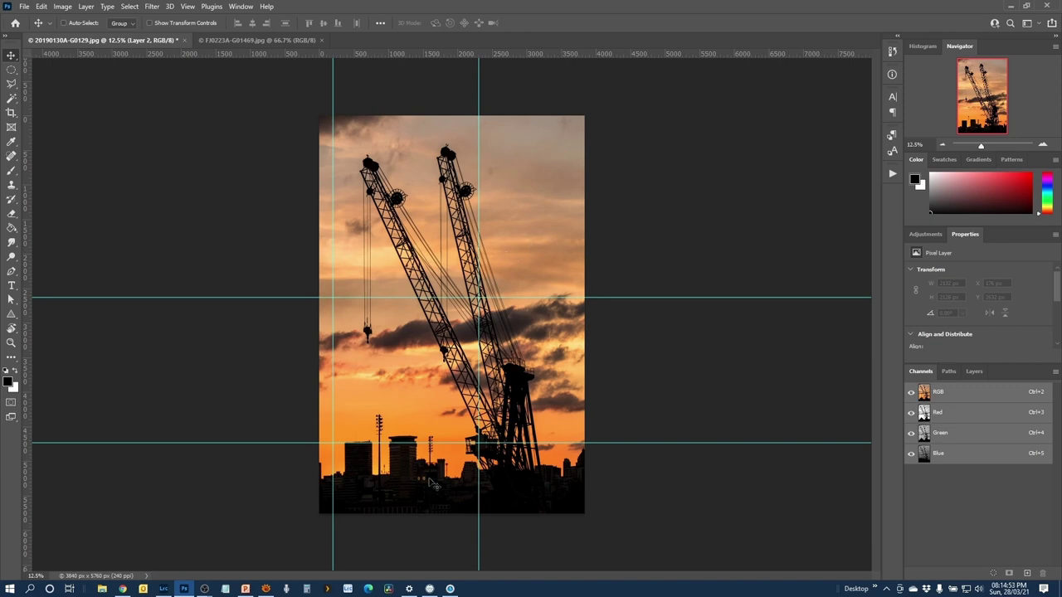
pyautogui.click(945, 418)
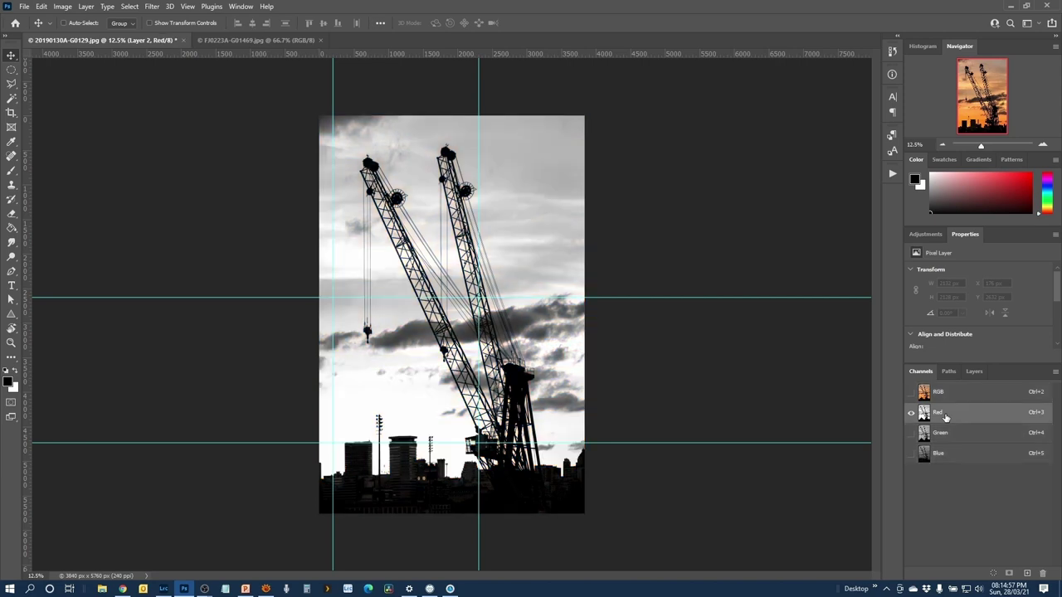
pyautogui.click(947, 440)
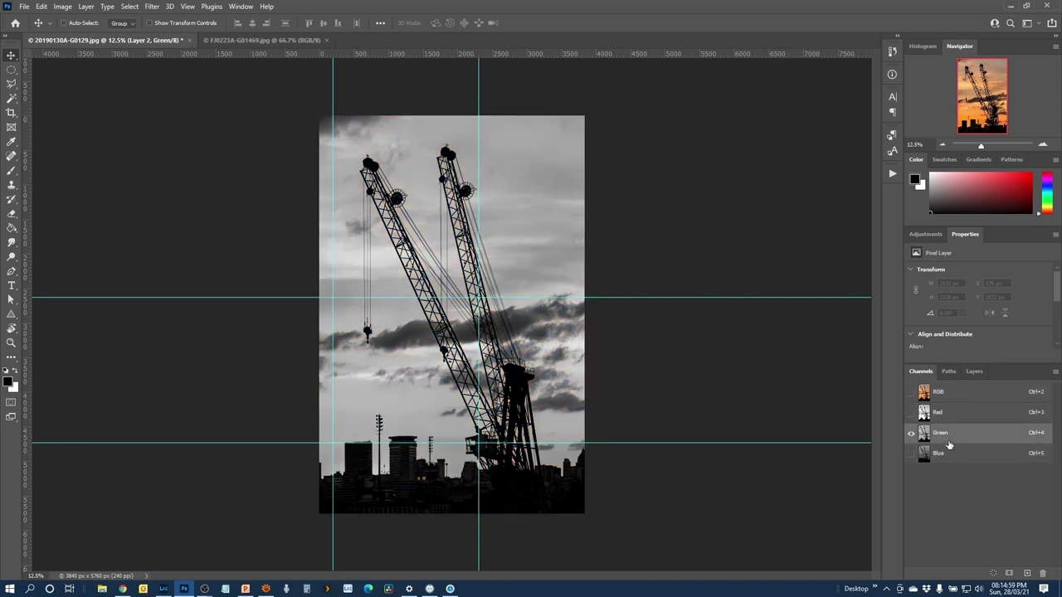
pyautogui.click(953, 456)
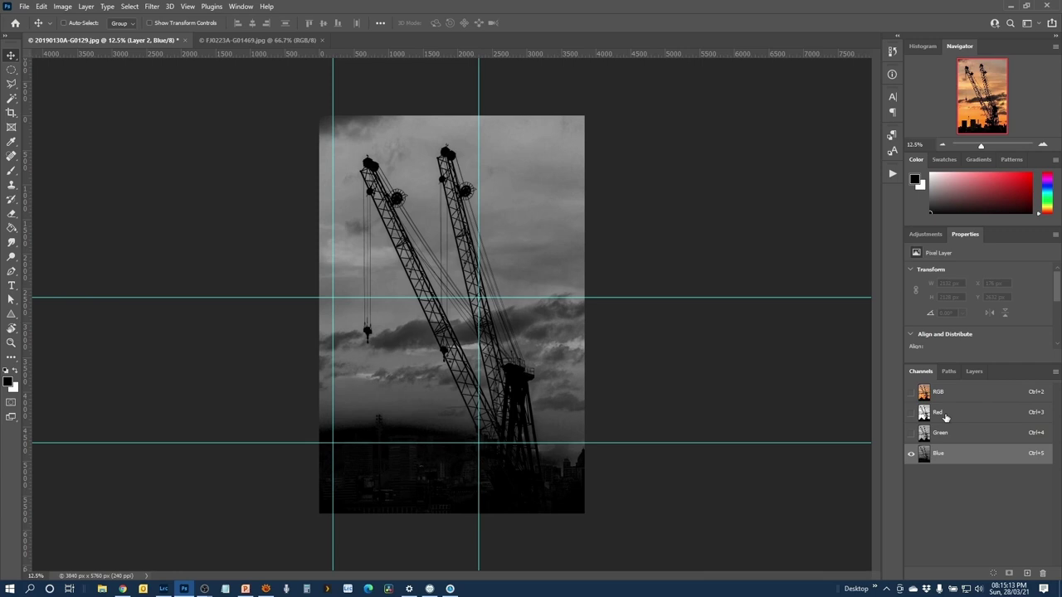
pyautogui.click(945, 415)
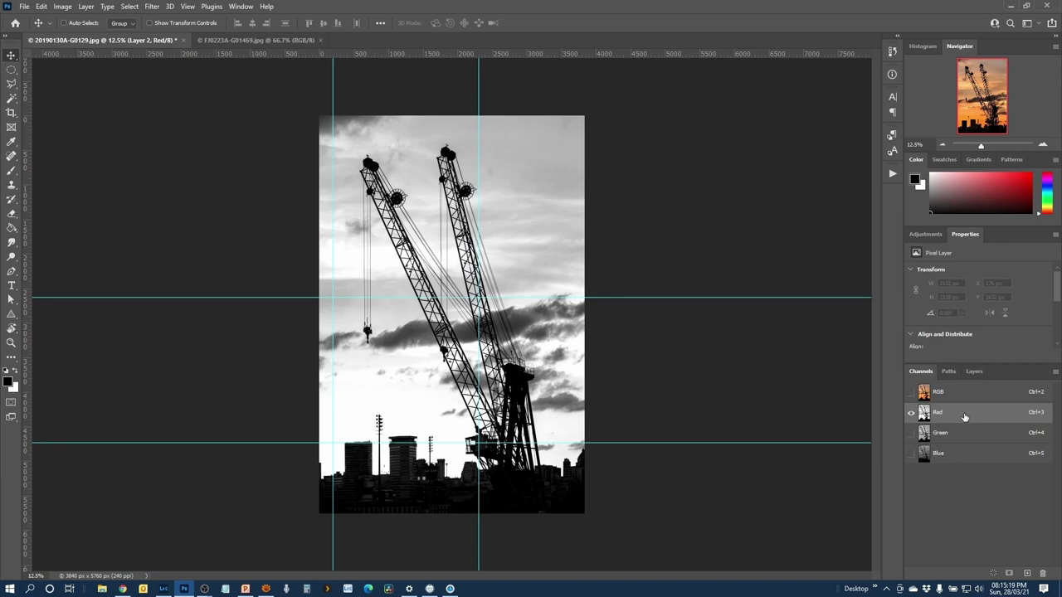
# Step: Duplicate the Red channel as 'Red copy'
pyautogui.rightClick(964, 415)
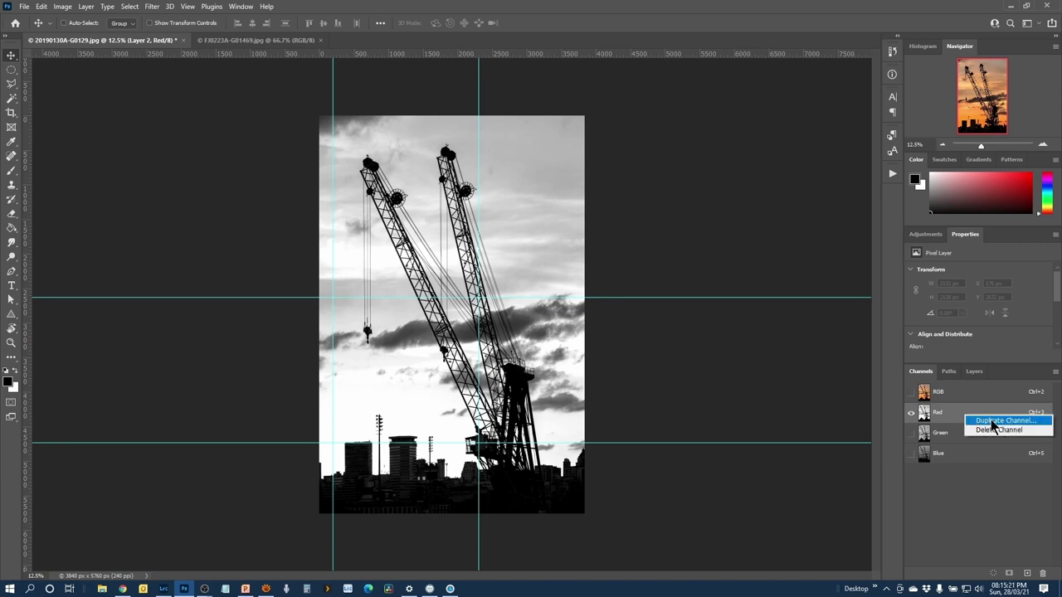
pyautogui.click(1001, 419)
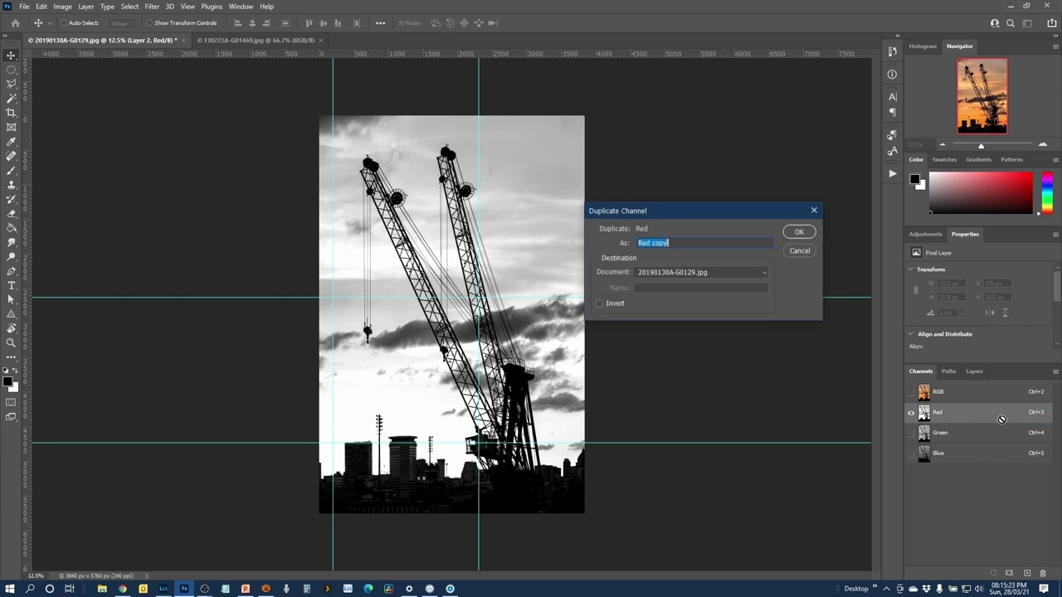
pyautogui.click(799, 231)
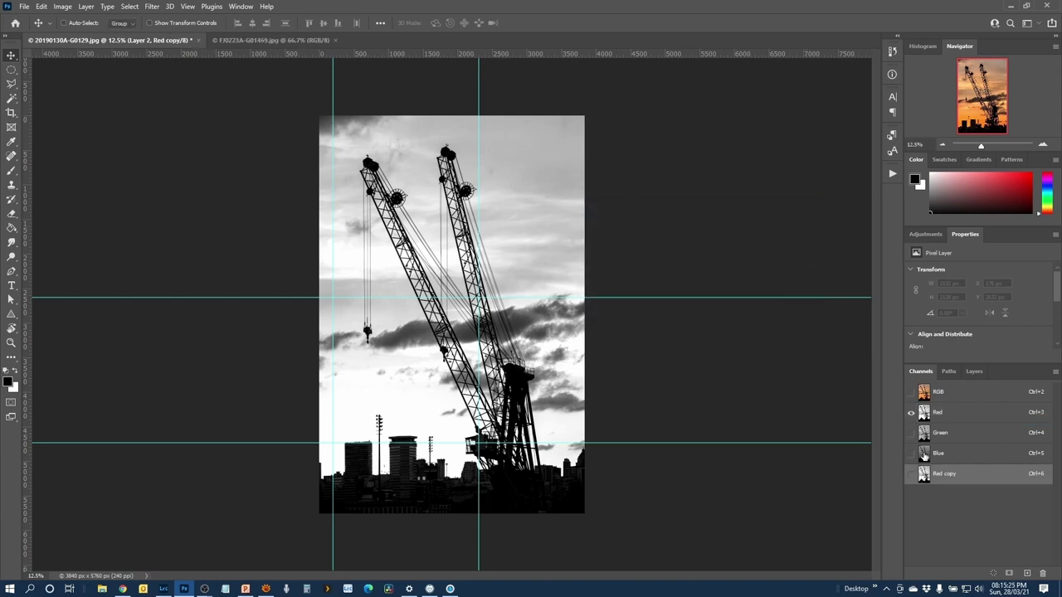
# Step: Load Red copy as a selection and copy it from the RGB composite into new Layer 3
pyautogui.rightClick(955, 475)
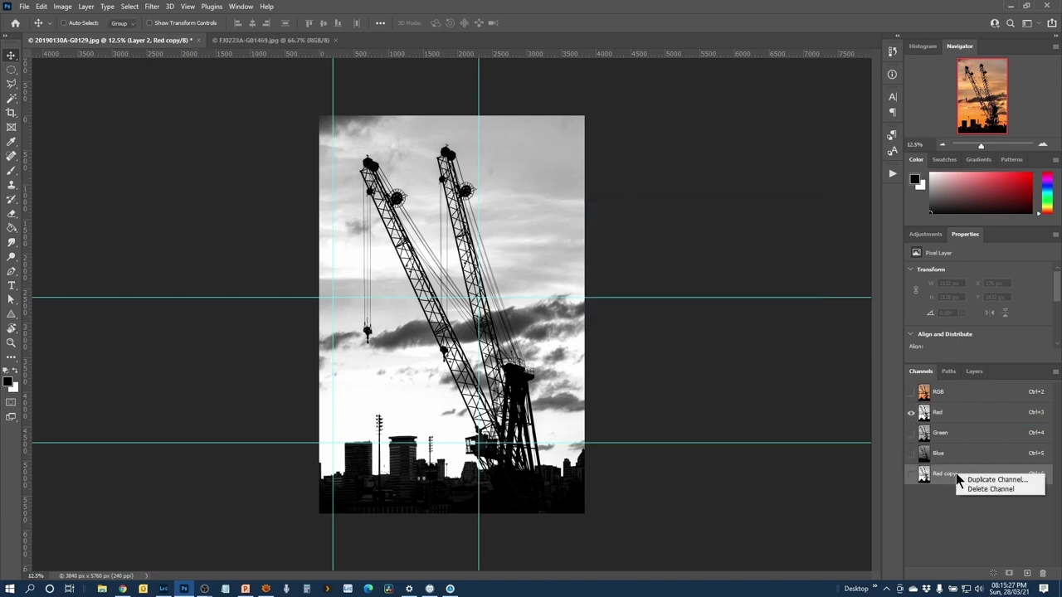
pyautogui.click(924, 477)
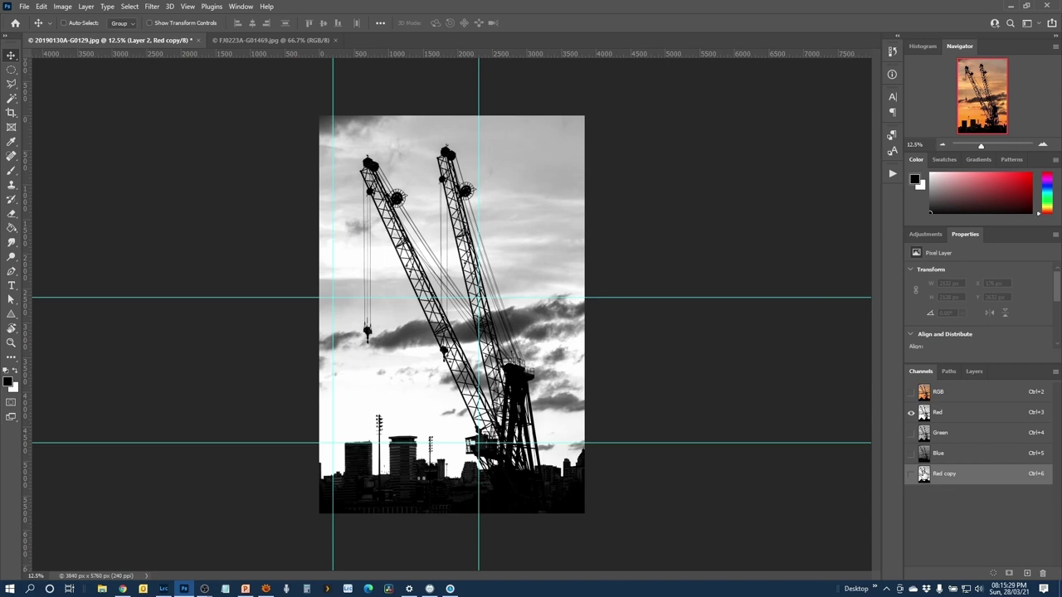
pyautogui.keyDown('ctrl'); pyautogui.click(923, 476); pyautogui.keyUp('ctrl')
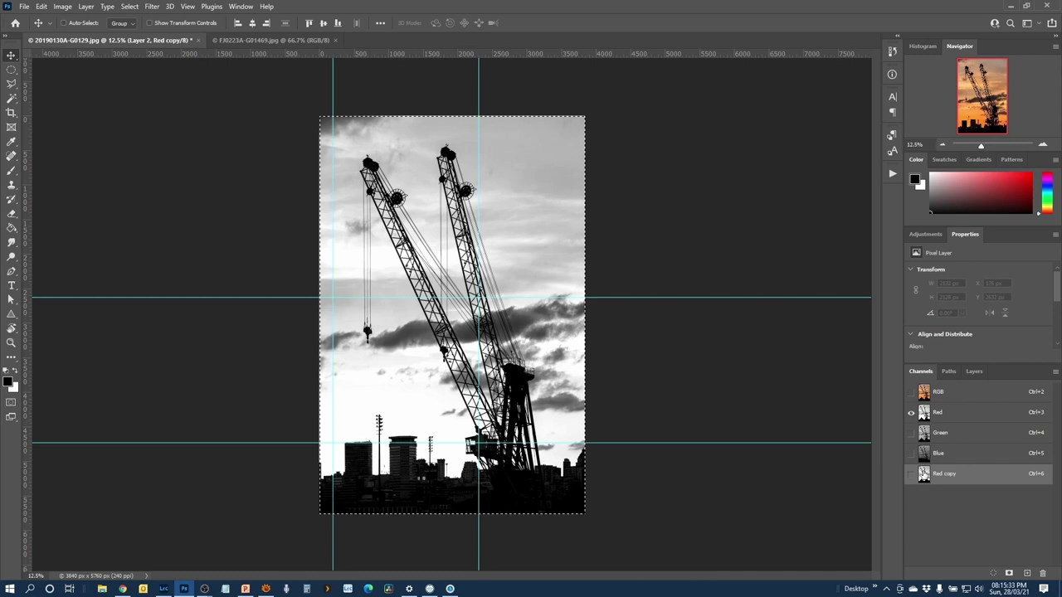
pyautogui.press('ctrl')
pyautogui.click(975, 373)
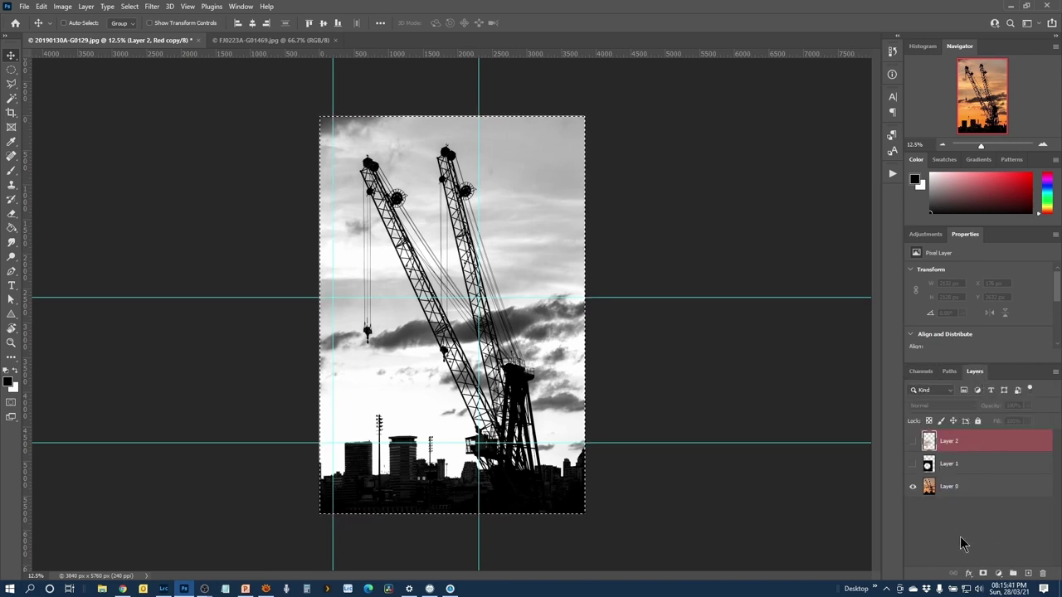
pyautogui.hotkey('ctrl', '2')
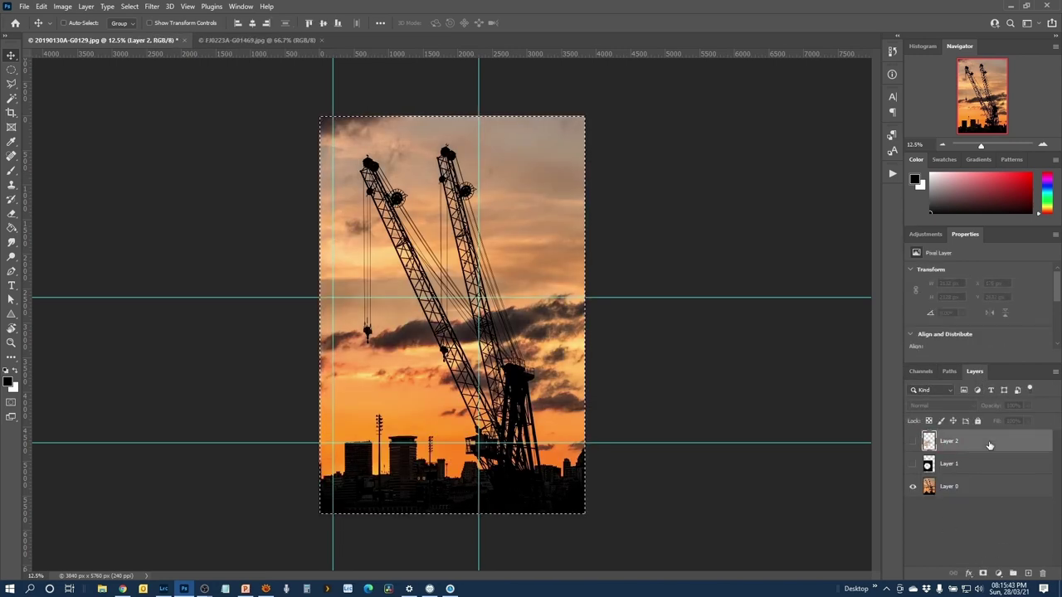
pyautogui.press('ctrl')
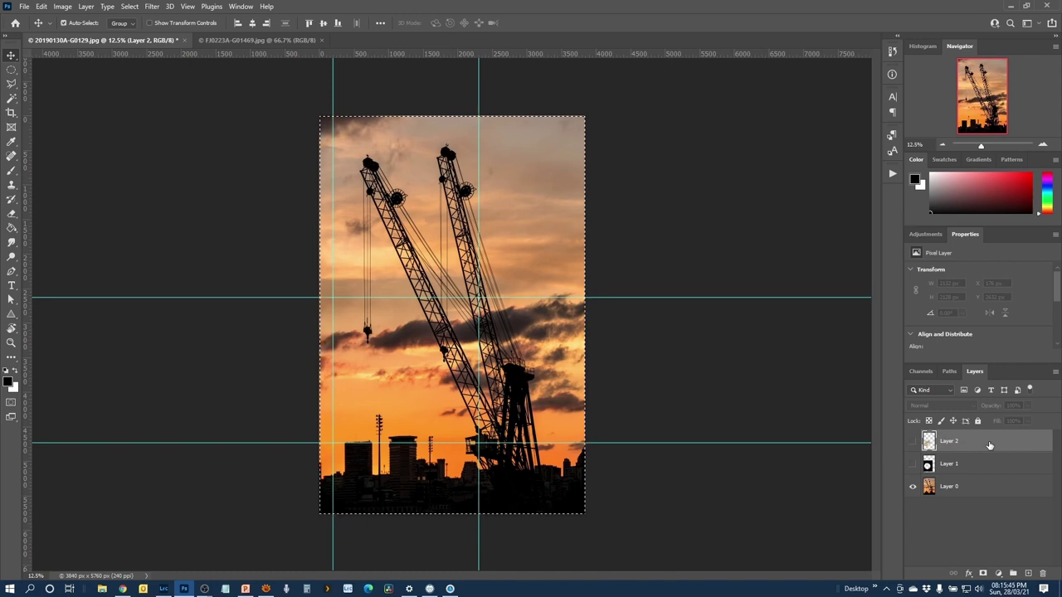
pyautogui.hotkey('ctrl', 'j')
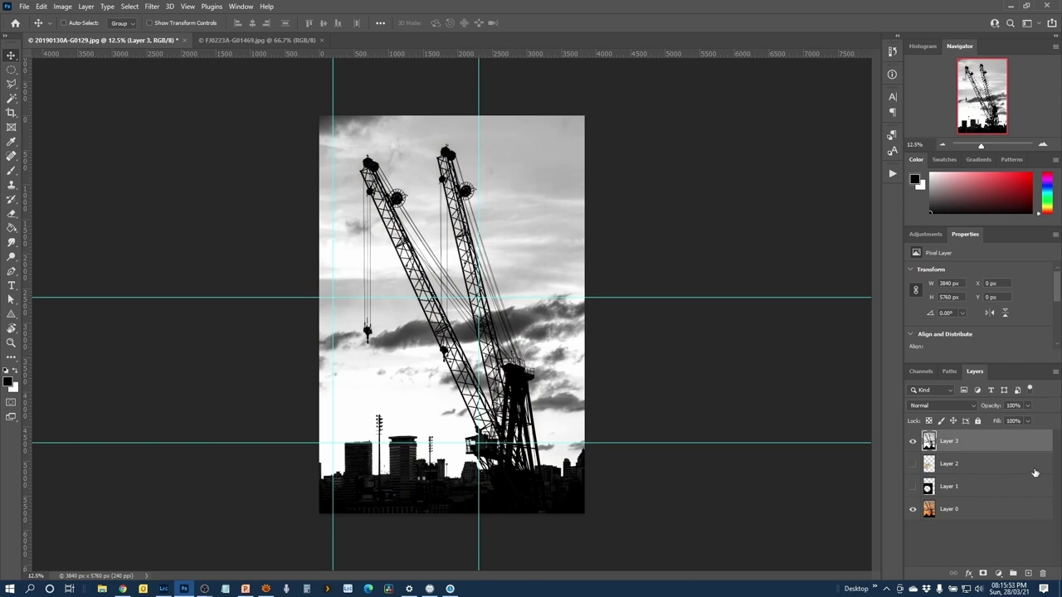
# Step: Add a Curves adjustment layer above Layer 3 and float its settings panel over the canvas
pyautogui.click(999, 574)
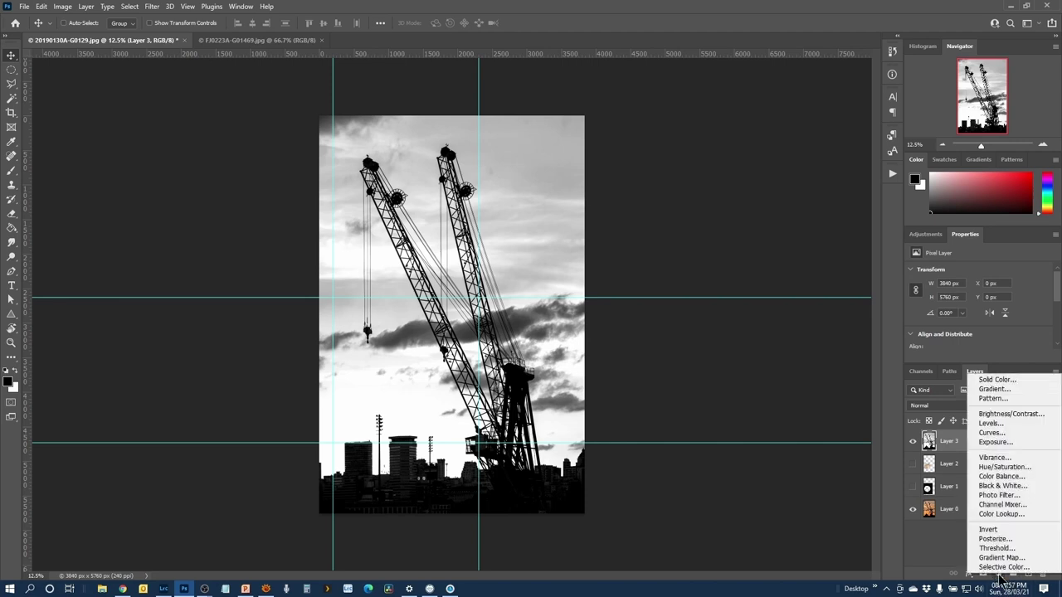
pyautogui.click(1031, 440)
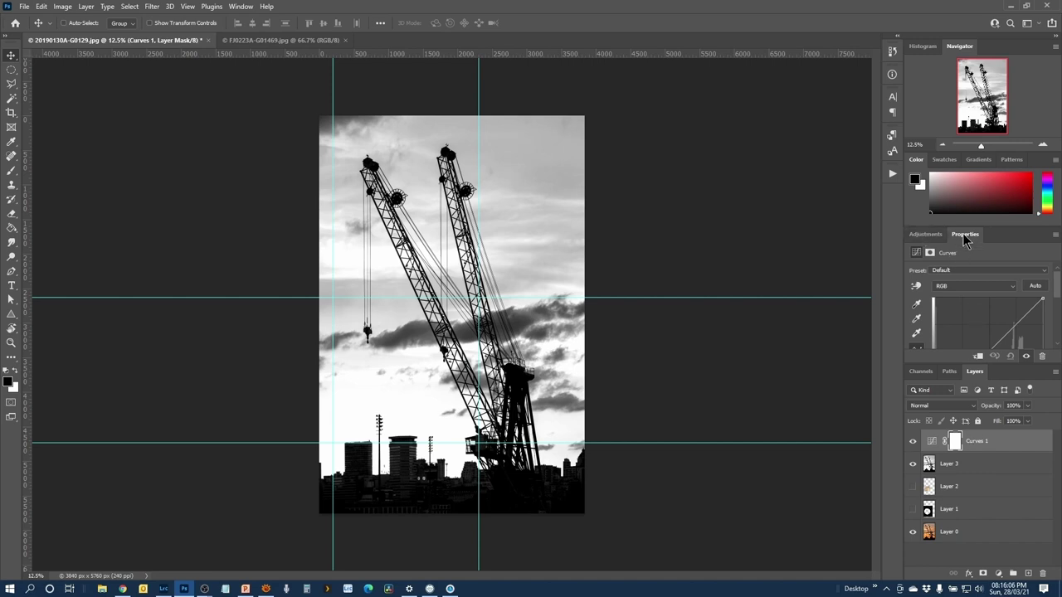
pyautogui.moveTo(963, 236); pyautogui.dragTo(635, 187)
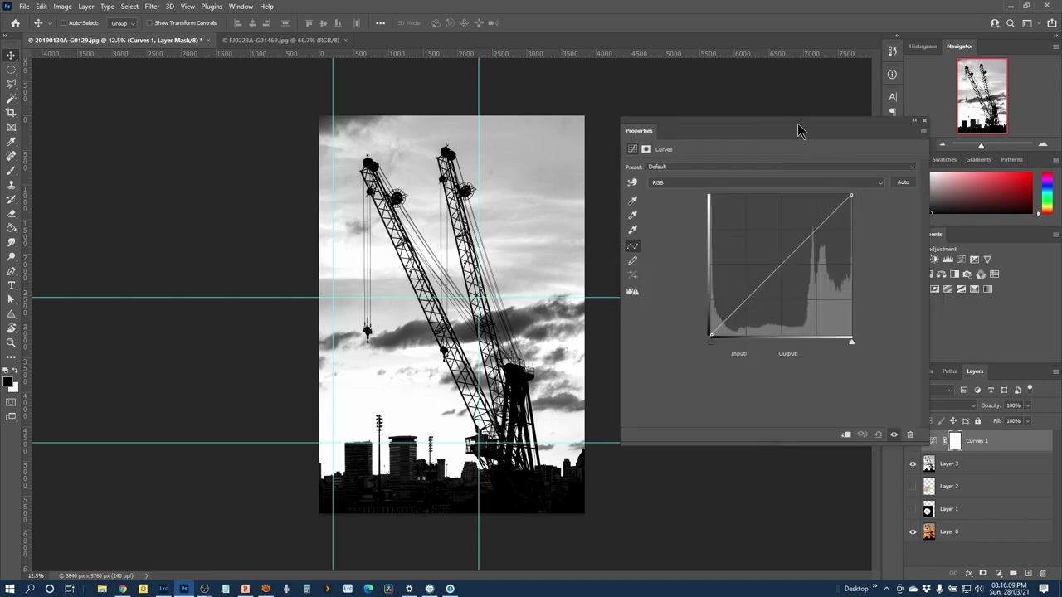
pyautogui.moveTo(927, 443); pyautogui.dragTo(868, 431)
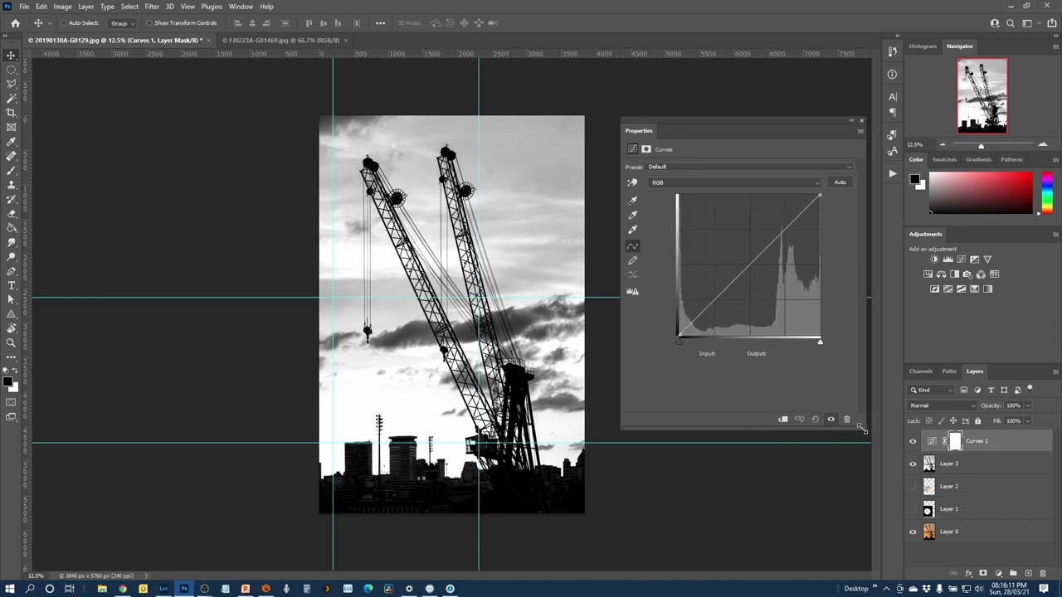
# Step: Reshape the curve, removing a stray point and pulling the white point in to brighten highlights
pyautogui.click(702, 315)
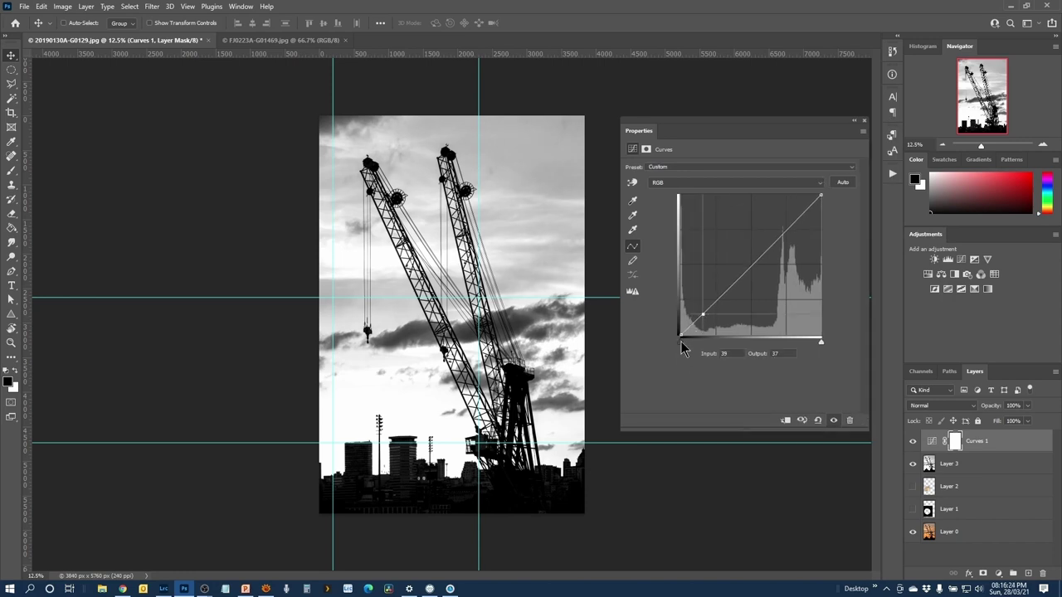
pyautogui.moveTo(680, 344); pyautogui.dragTo(684, 345)
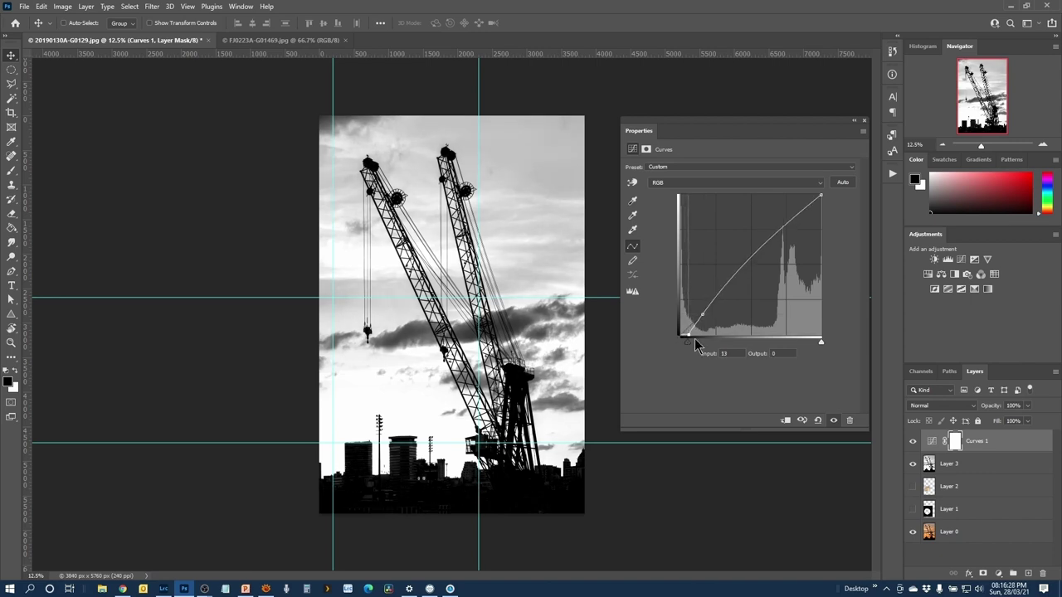
pyautogui.click(702, 314)
pyautogui.moveTo(702, 314); pyautogui.dragTo(719, 360)
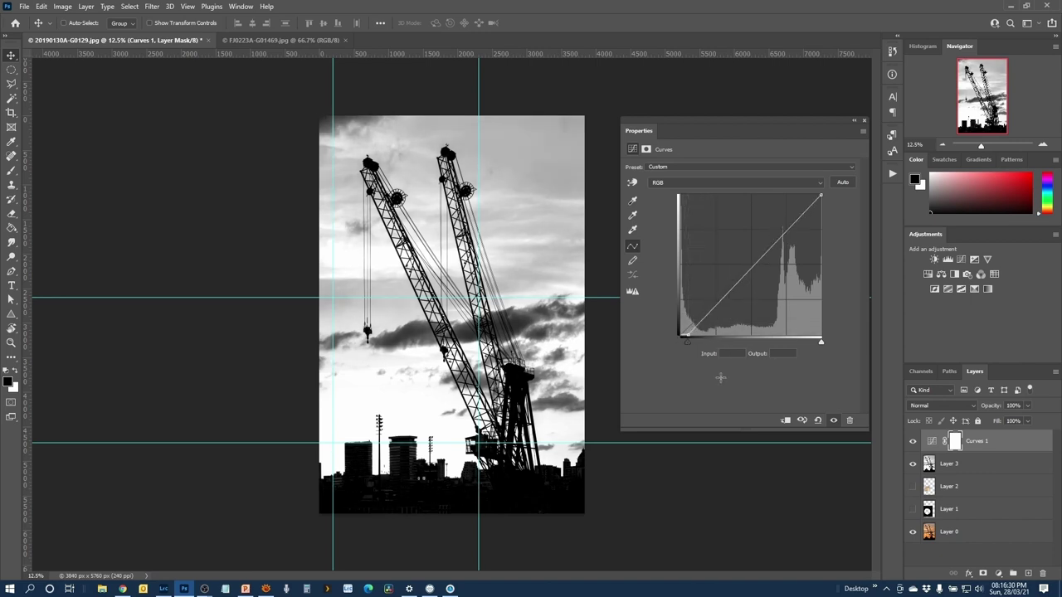
pyautogui.click(820, 196)
pyautogui.moveTo(820, 196); pyautogui.dragTo(801, 194)
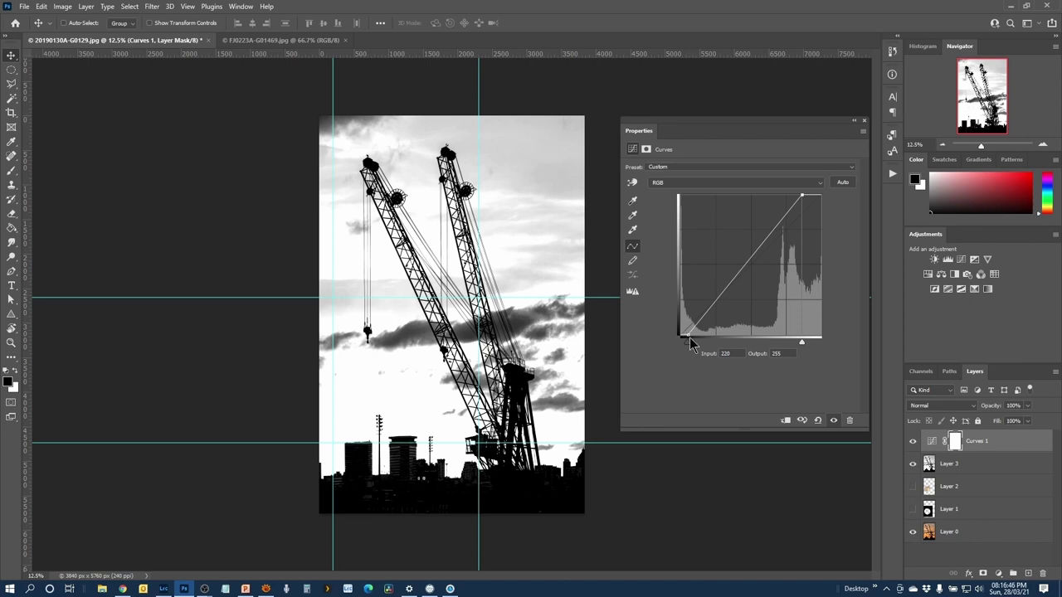
# Step: Deepen shadows, darken midtones and brighten the sky with curve points, then re-dock the Properties panel
pyautogui.moveTo(684, 336); pyautogui.dragTo(720, 339)
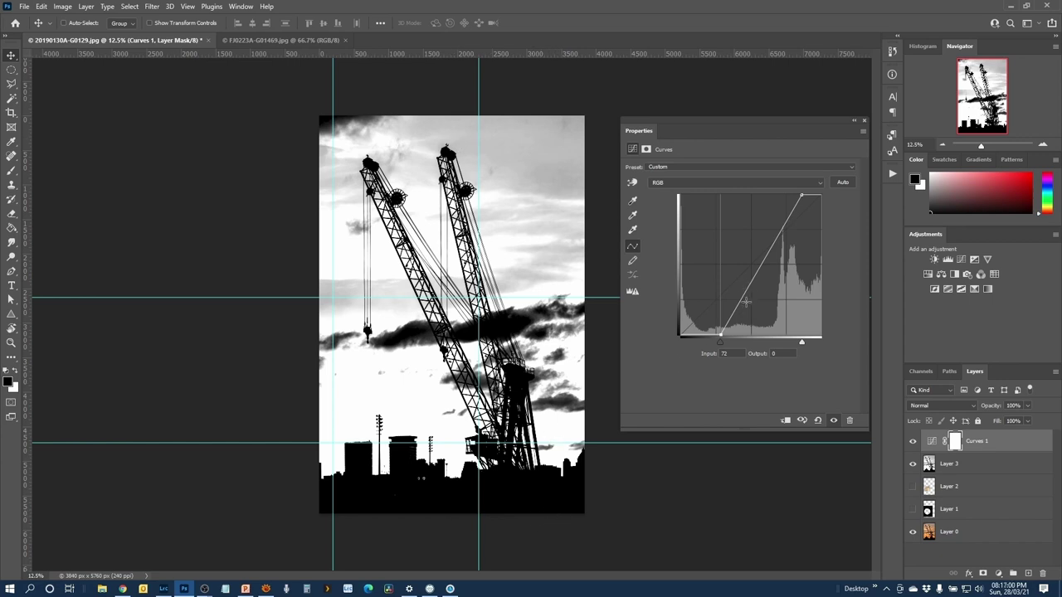
pyautogui.moveTo(740, 299); pyautogui.dragTo(743, 303)
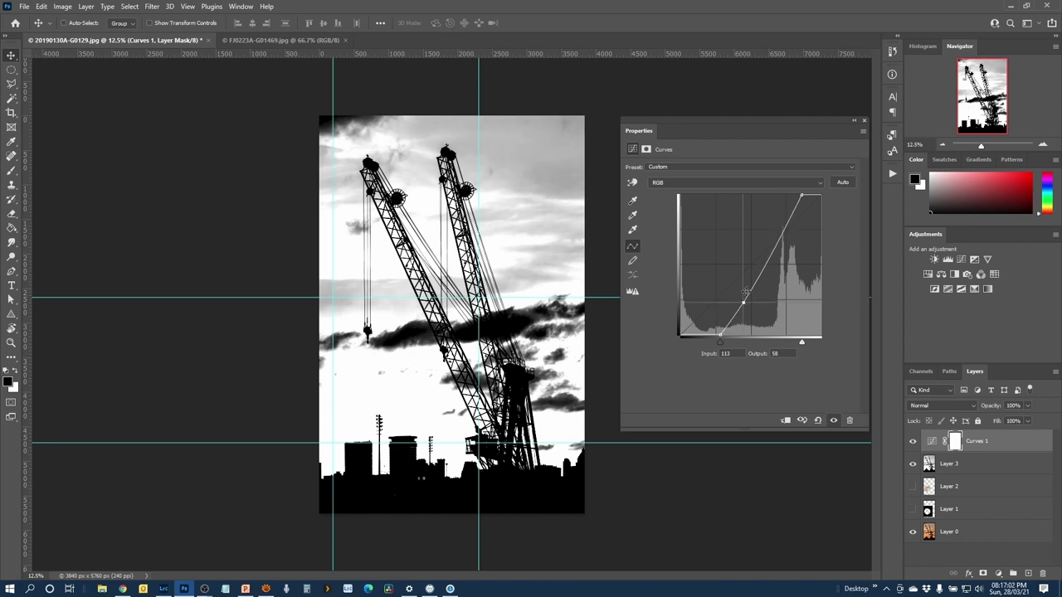
pyautogui.moveTo(782, 236); pyautogui.dragTo(778, 232)
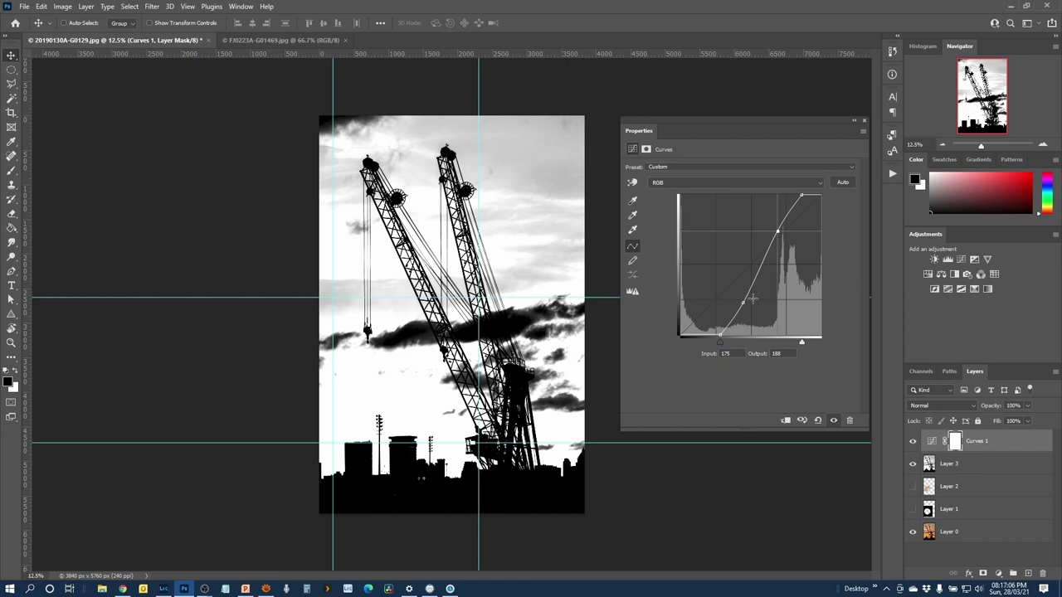
pyautogui.moveTo(744, 304); pyautogui.dragTo(746, 307)
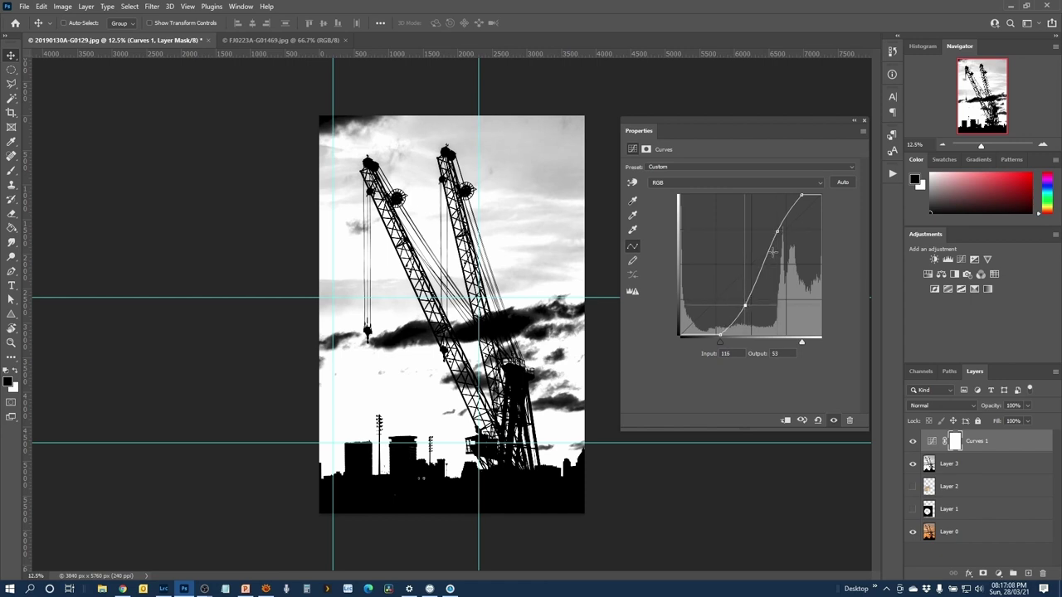
pyautogui.moveTo(779, 233); pyautogui.dragTo(780, 234)
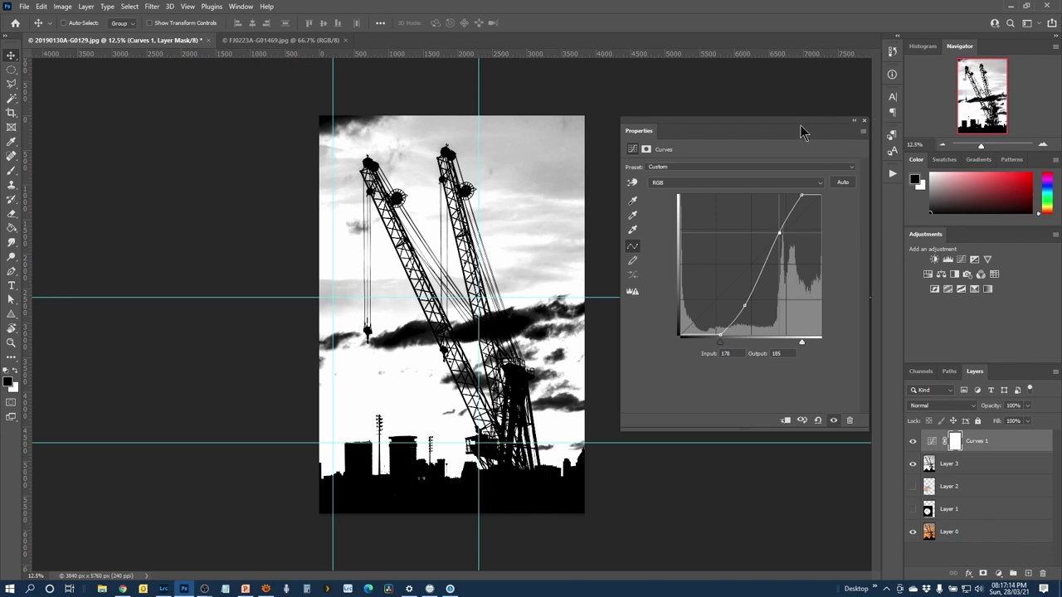
pyautogui.moveTo(645, 135); pyautogui.dragTo(966, 237)
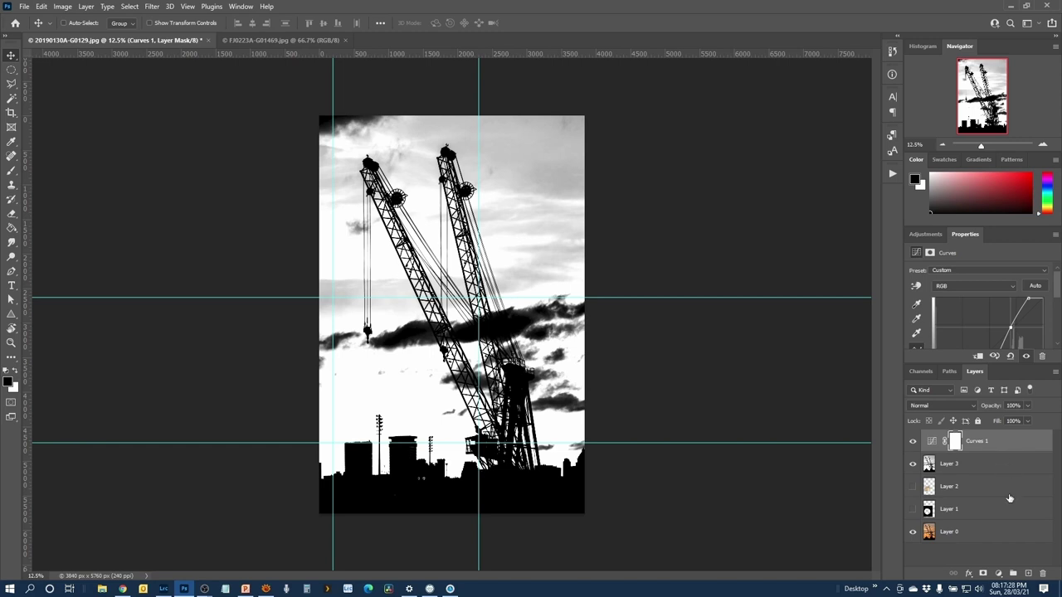
# Step: Hide Layer 0, merge Layer 3 with Curves 1 via Layer > Merge Layers, and copy the whole canvas
pyautogui.click(913, 533)
pyautogui.keyDown('shift'); pyautogui.click(973, 467); pyautogui.keyUp('shift')
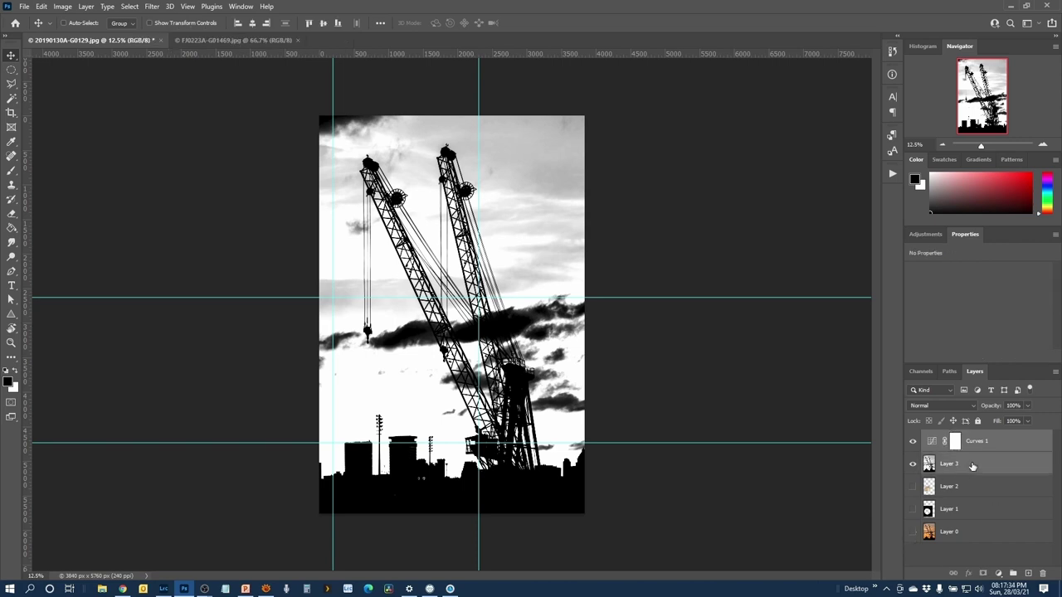
pyautogui.click(41, 7)
pyautogui.click(41, 7)
pyautogui.click(86, 7)
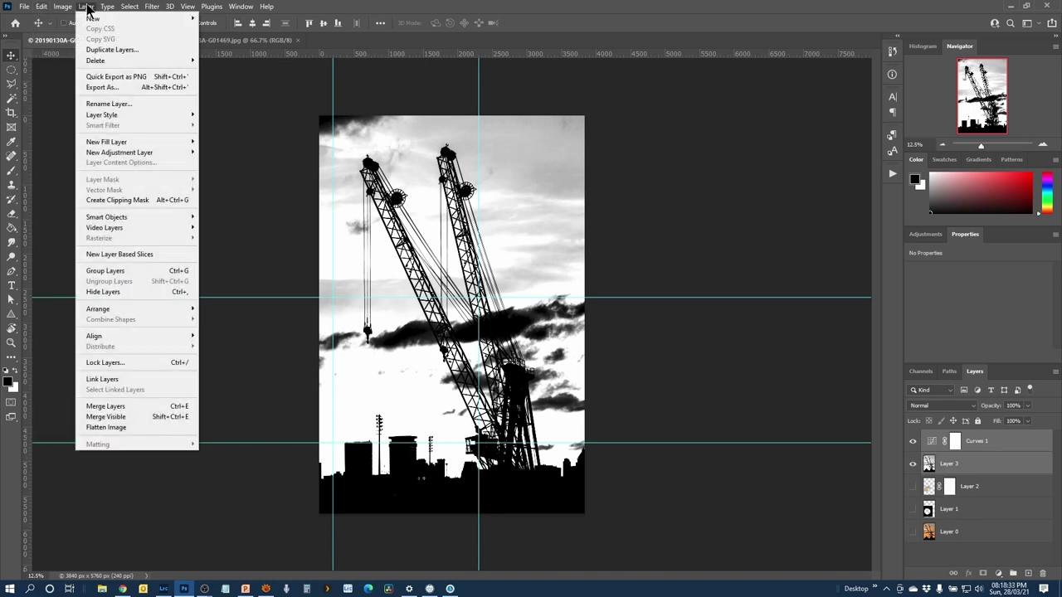
pyautogui.click(150, 406)
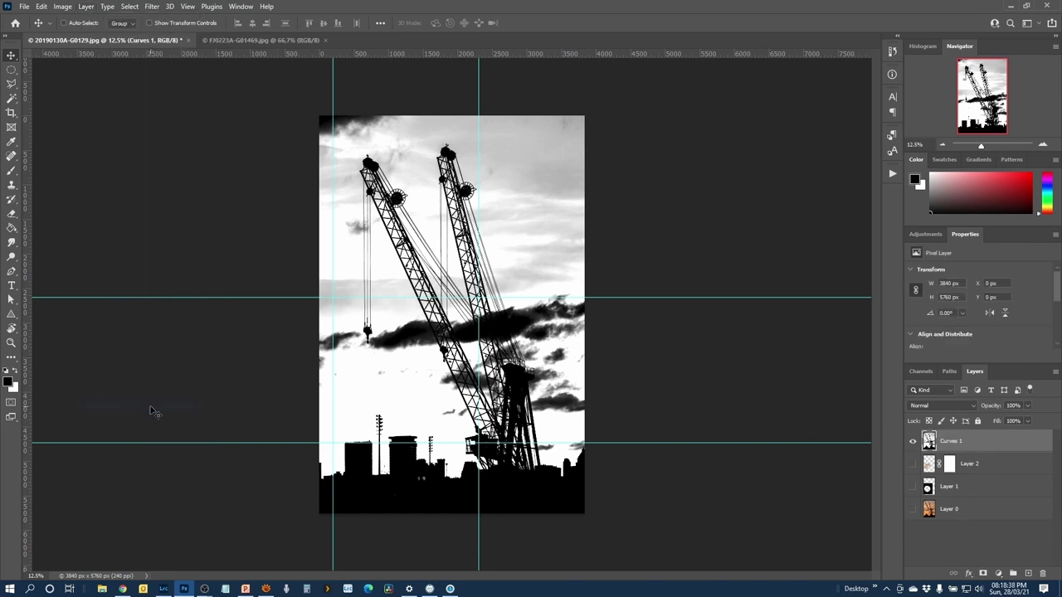
pyautogui.hotkey('ctrl', 'a')
pyautogui.hotkey('ctrl', 'c')
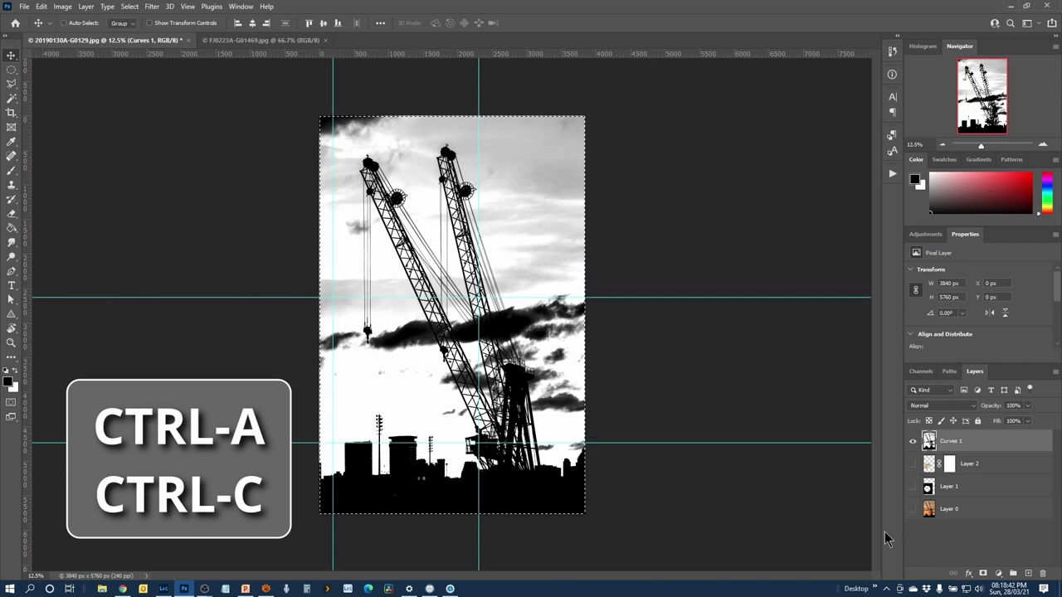
# Step: Hide Curves 1 and Layer 1, showing only the sunset photo Layer 0 and the moon Layer 2
pyautogui.click(913, 441)
pyautogui.click(912, 486)
pyautogui.click(912, 510)
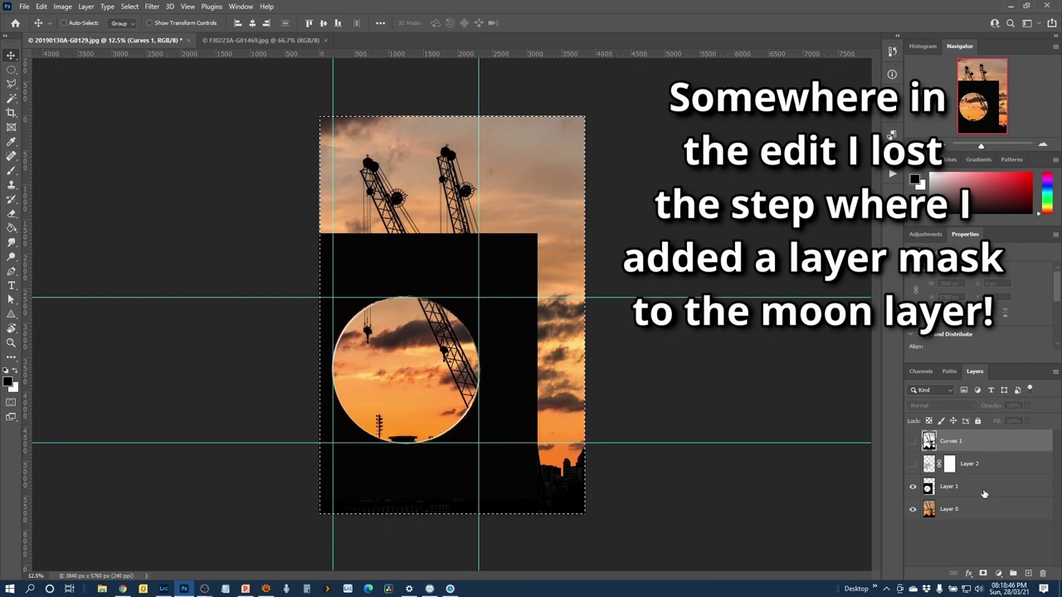
pyautogui.click(913, 487)
pyautogui.click(912, 464)
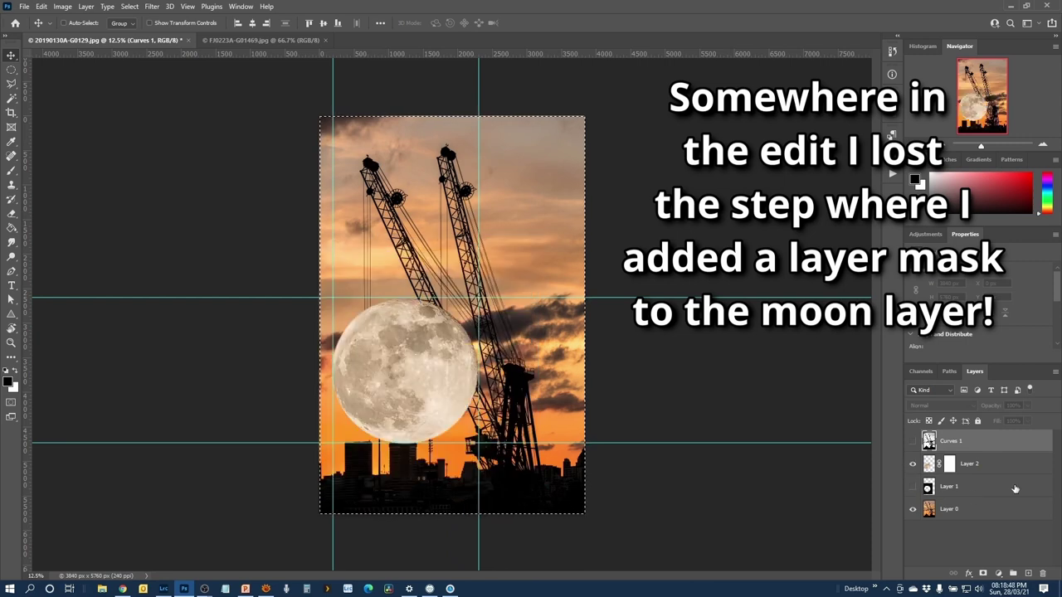
# Step: Deselect, view Layer 2's mask alone, and paste the black-and-white crane image into it
pyautogui.click(950, 464)
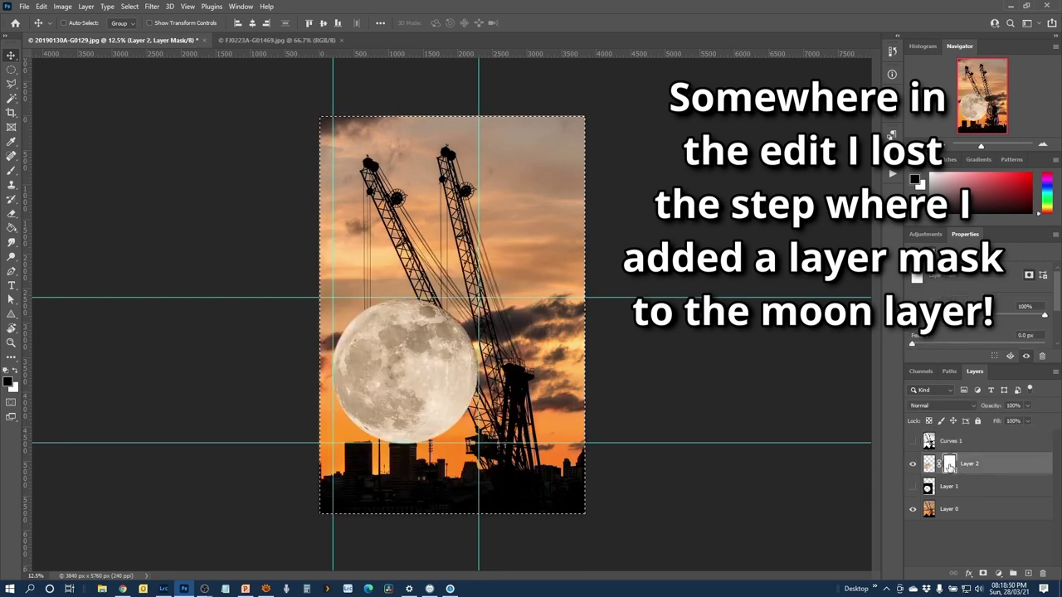
pyautogui.press('ctrl')
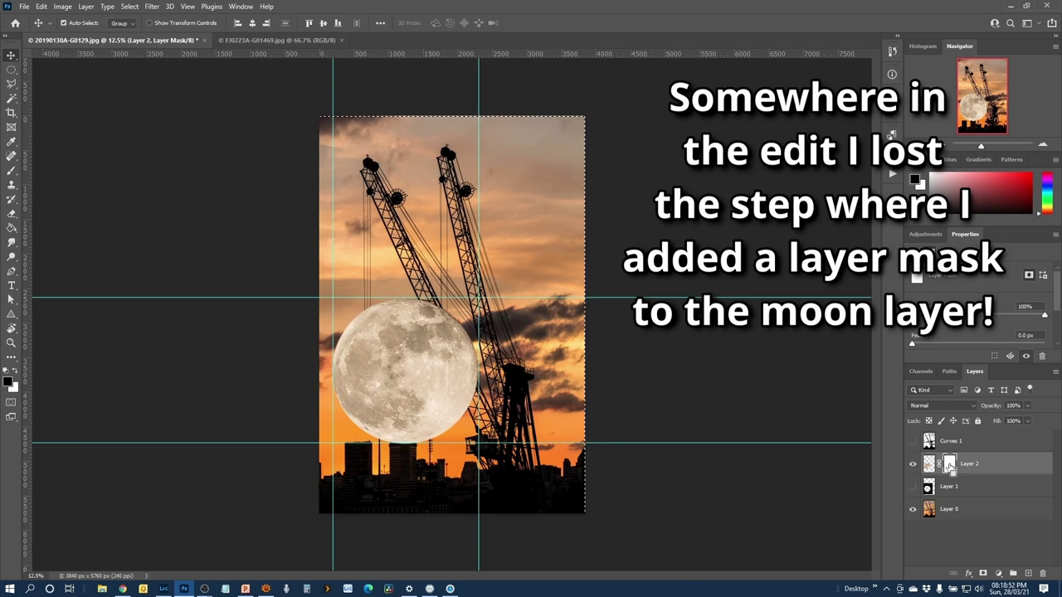
pyautogui.hotkey('ctrl', 'd')
pyautogui.keyDown('alt'); pyautogui.click(951, 465); pyautogui.keyUp('alt')
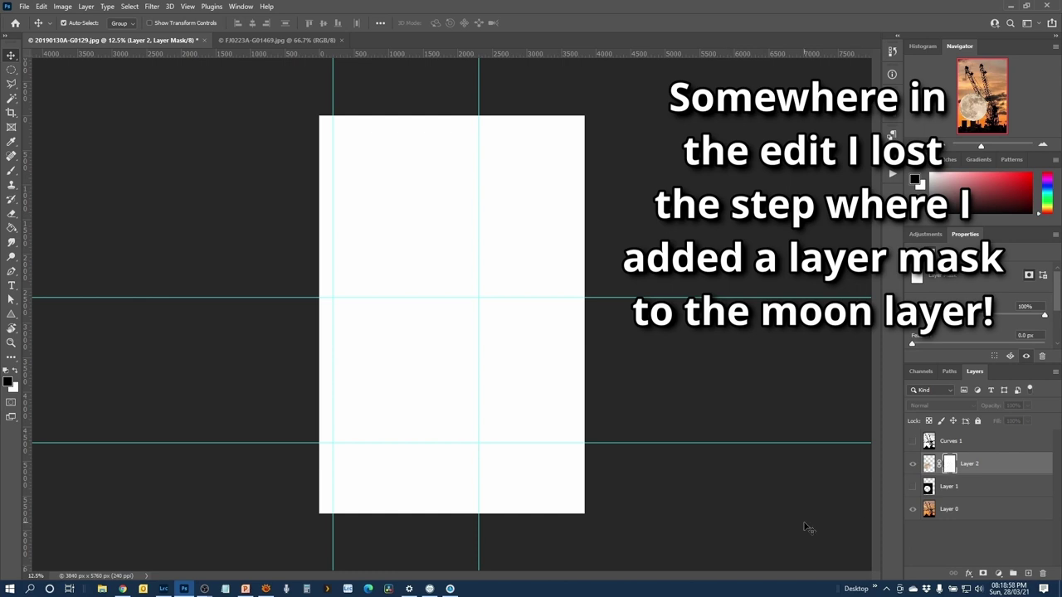
pyautogui.hotkey('ctrl', 'v')
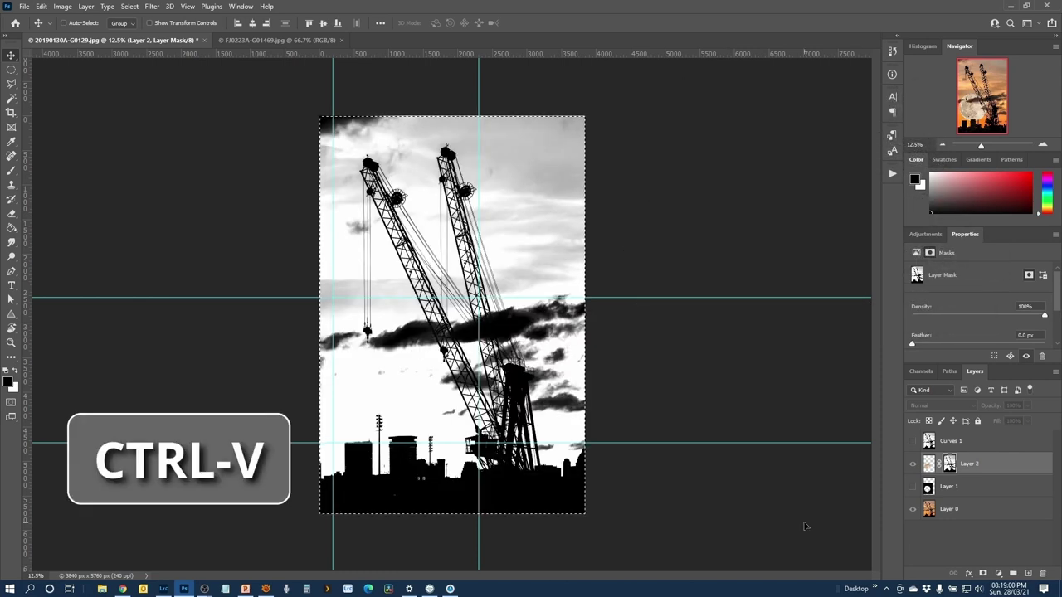
# Step: Return to Layer 2's colour composite and zoom in to 66.7% with the Navigator
pyautogui.click(928, 464)
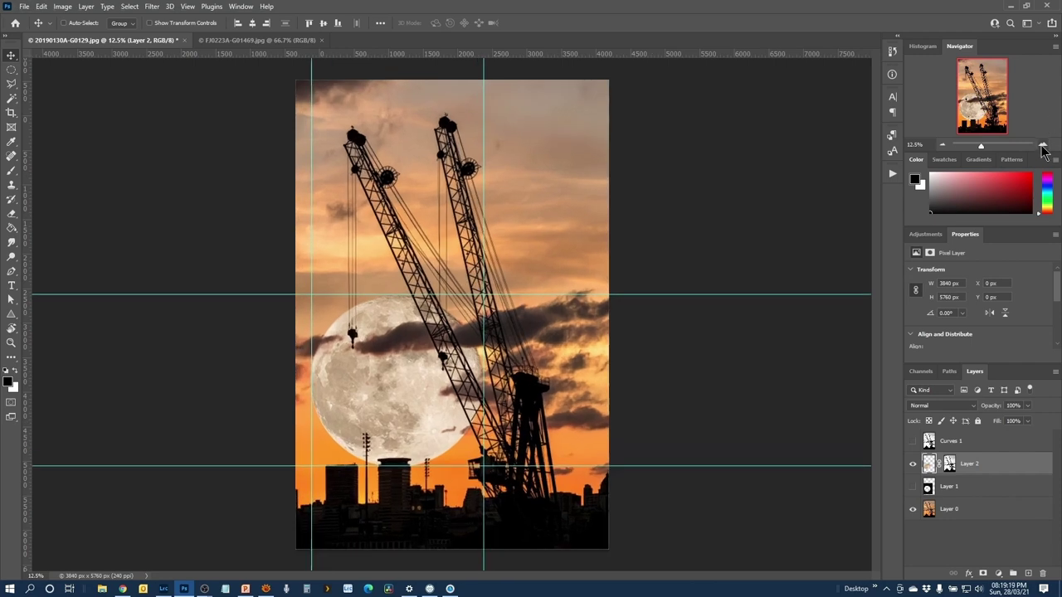
pyautogui.click(1043, 145)
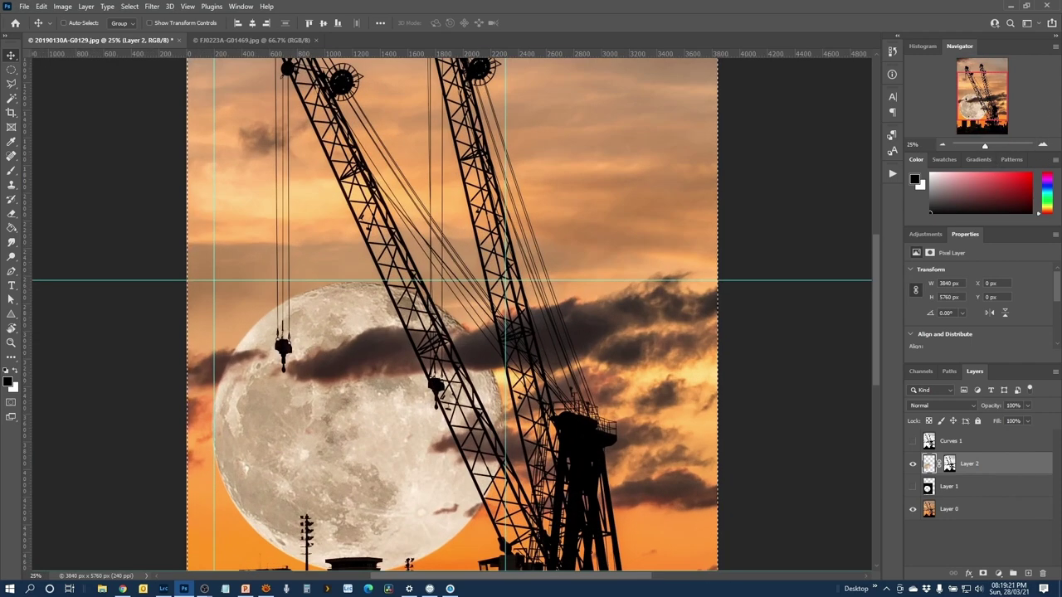
pyautogui.click(1043, 146)
pyautogui.click(1043, 146)
pyautogui.click(1043, 146)
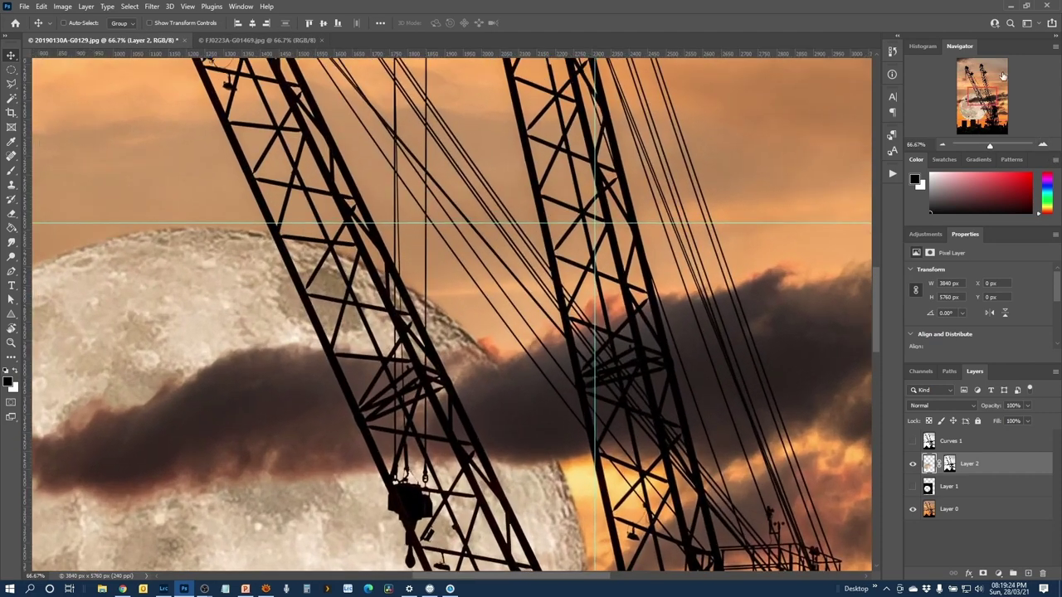
# Step: Pan over the moon and city buildings to check the mask edges, then zoom out to 16.67%
pyautogui.moveTo(988, 101); pyautogui.dragTo(980, 112)
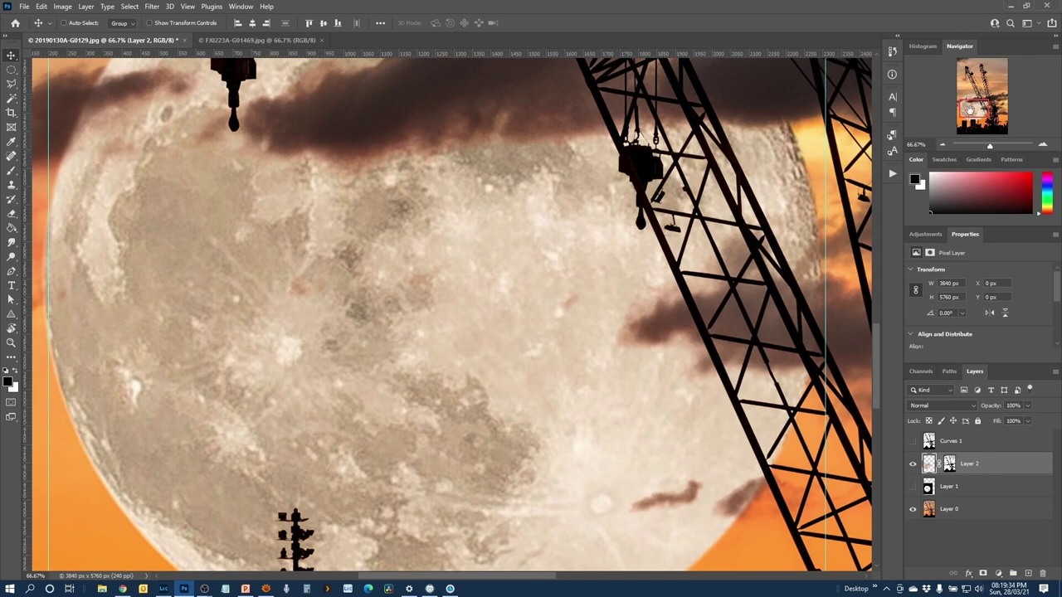
pyautogui.moveTo(969, 110)
pyautogui.mouseDown()
pyautogui.moveTo(964, 122)
pyautogui.moveTo(976, 112)
pyautogui.mouseUp()
pyautogui.click(943, 146)
pyautogui.click(943, 145)
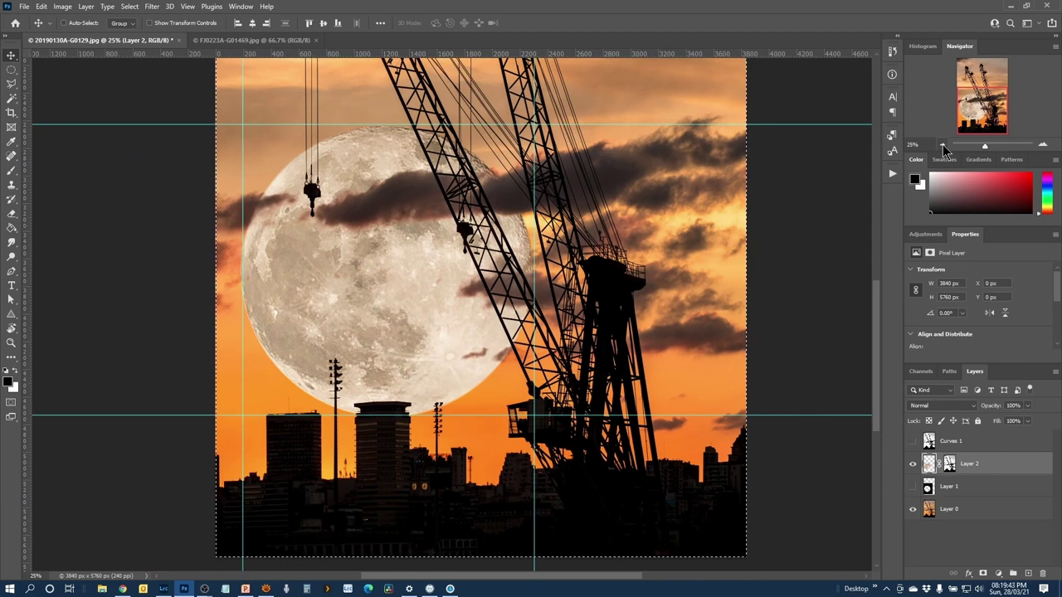
pyautogui.click(943, 145)
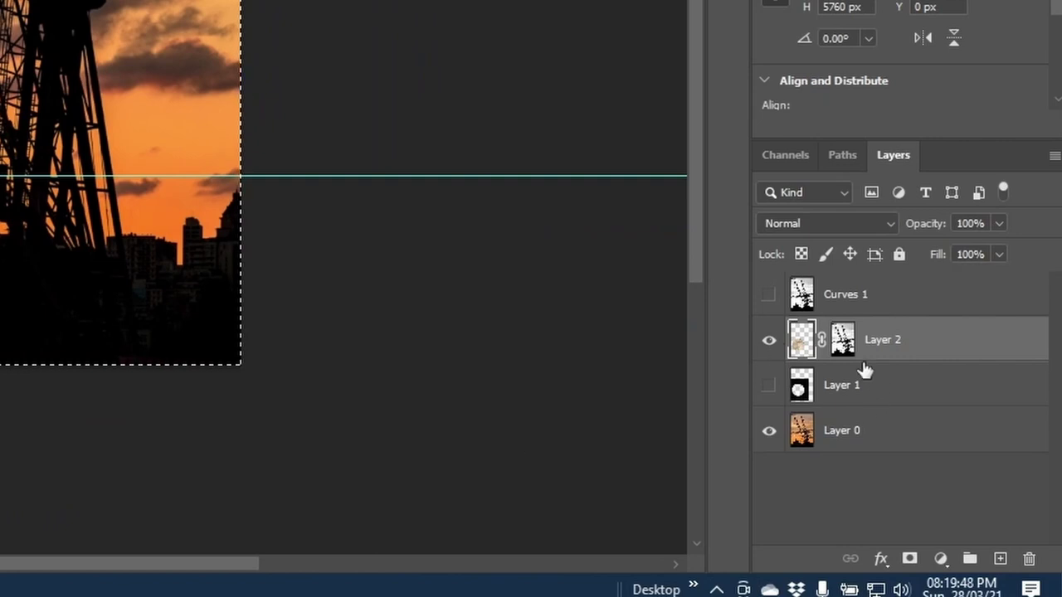
# Step: Unlink Layer 2 from its mask, move the moon up and right, deselect, and target the mask
pyautogui.click(820, 341)
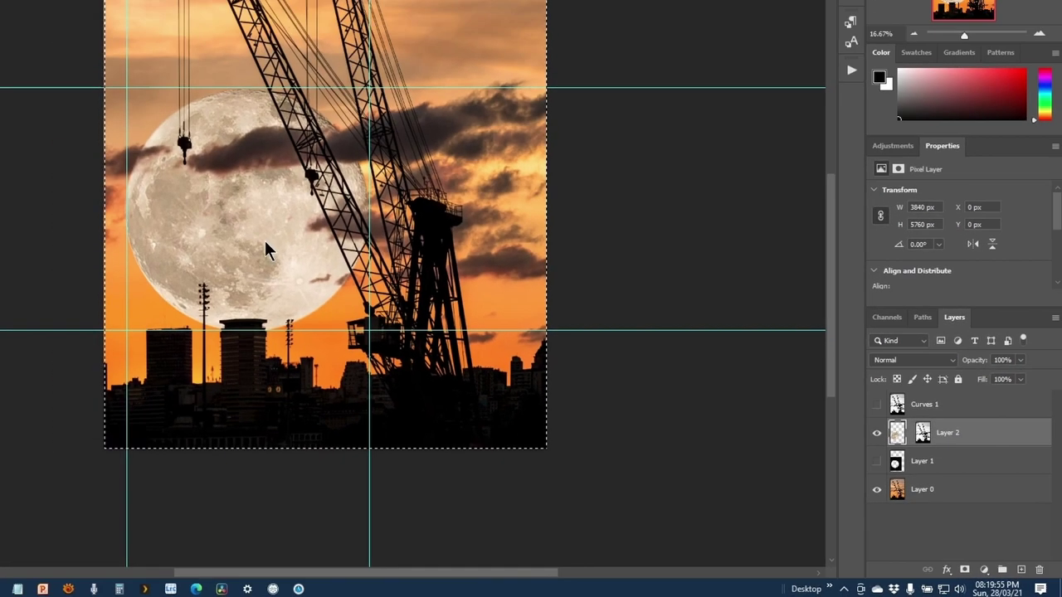
pyautogui.moveTo(265, 249); pyautogui.dragTo(420, 327)
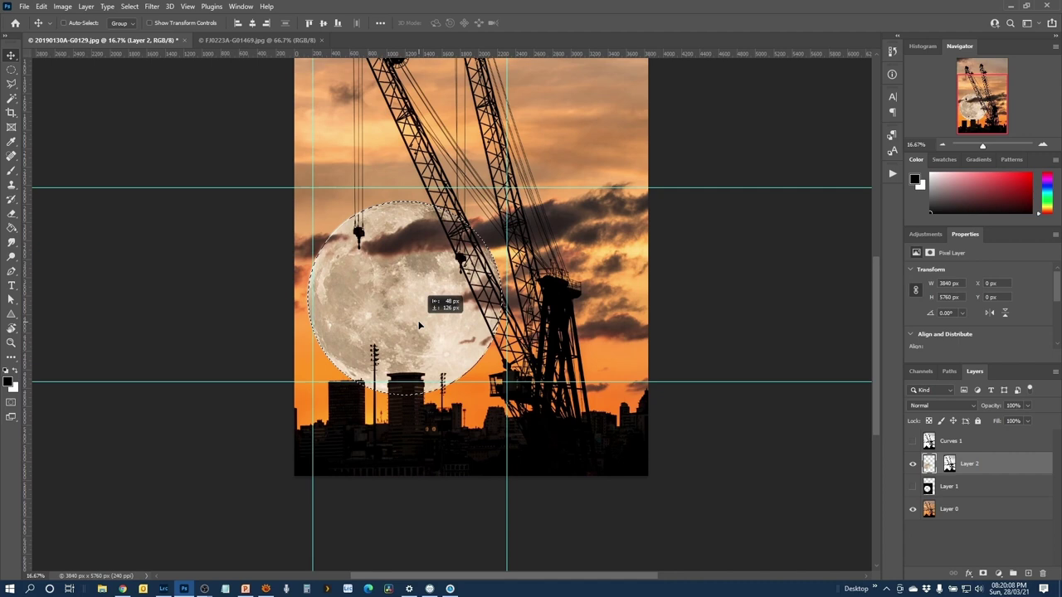
pyautogui.moveTo(419, 326); pyautogui.dragTo(419, 327)
pyautogui.press('ctrl')
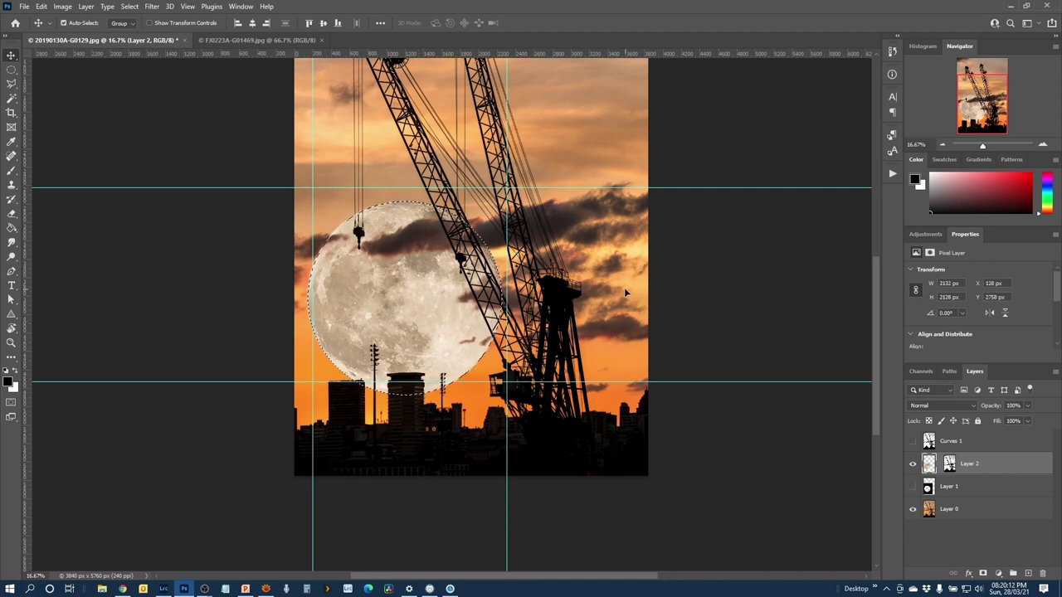
pyautogui.hotkey('ctrl', 'd')
pyautogui.click(948, 465)
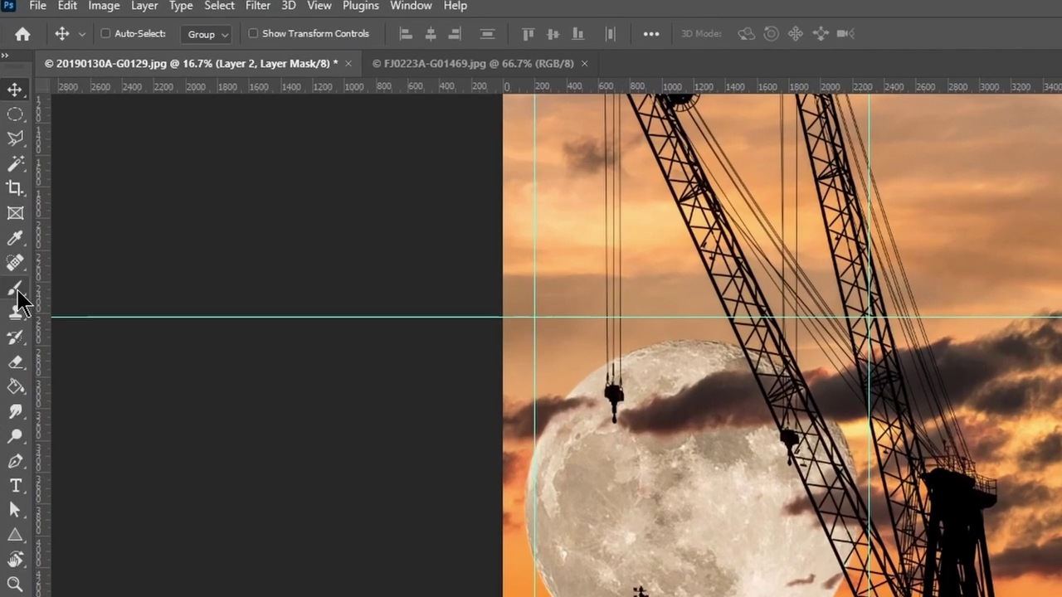
# Step: Select the Brush tool with 67% opacity and 39% flow, then zoom out to see the whole image
pyautogui.click(16, 291)
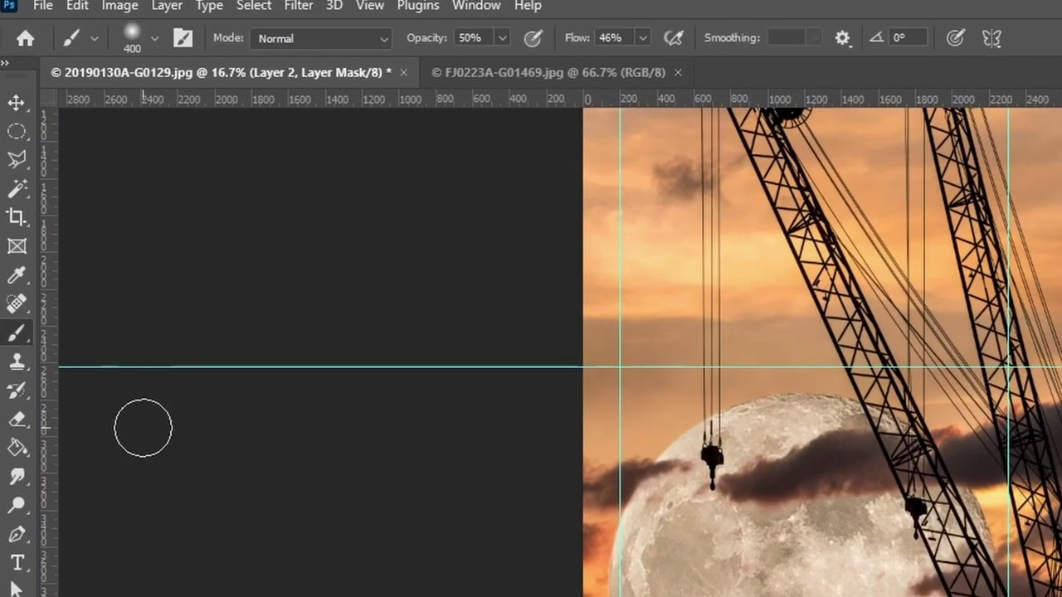
pyautogui.click(503, 38)
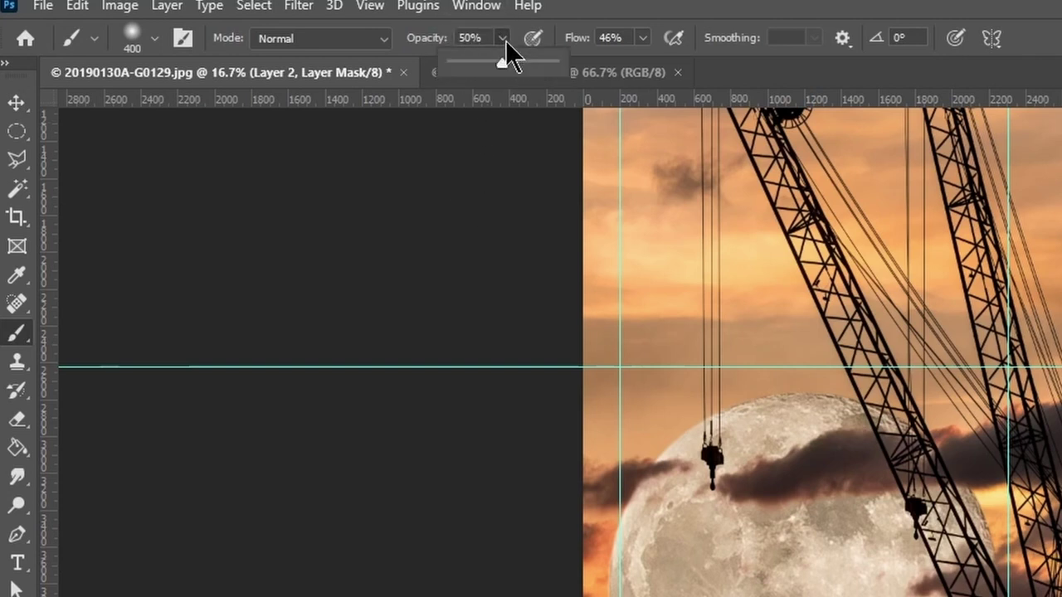
pyautogui.moveTo(506, 70); pyautogui.dragTo(518, 72)
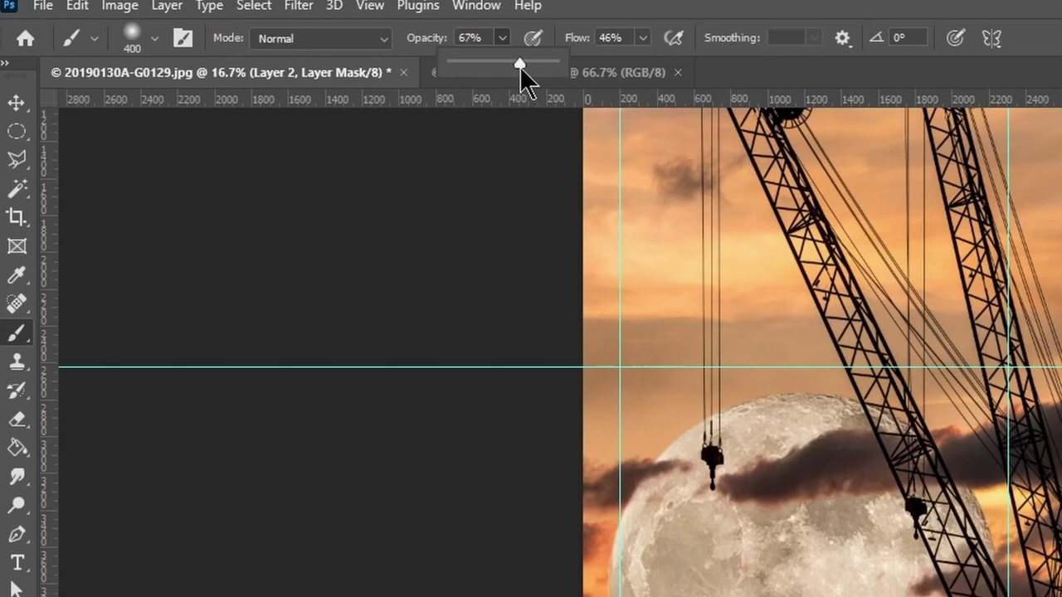
pyautogui.click(643, 37)
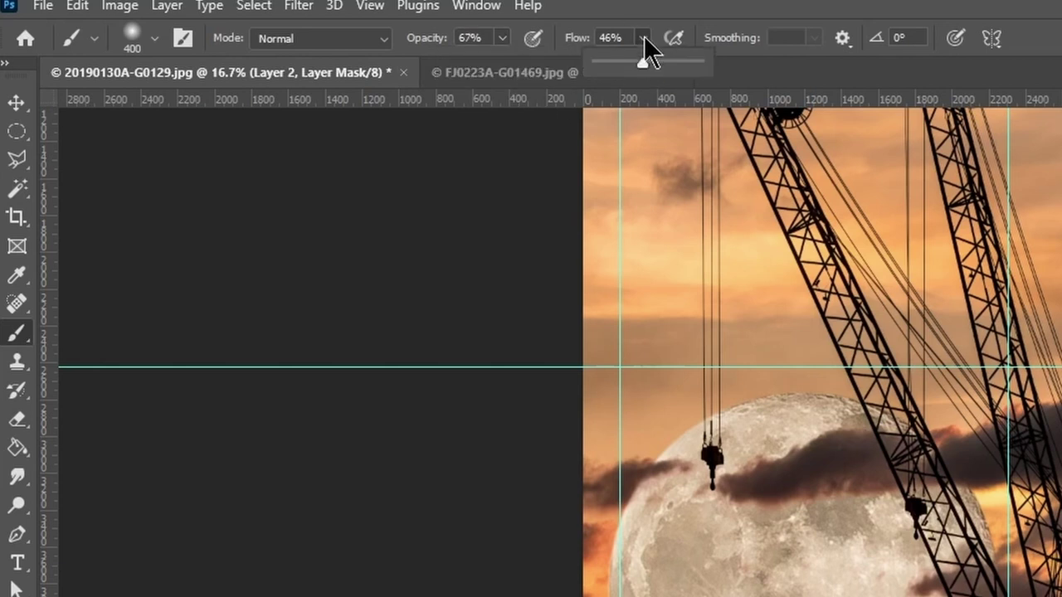
pyautogui.click(678, 289)
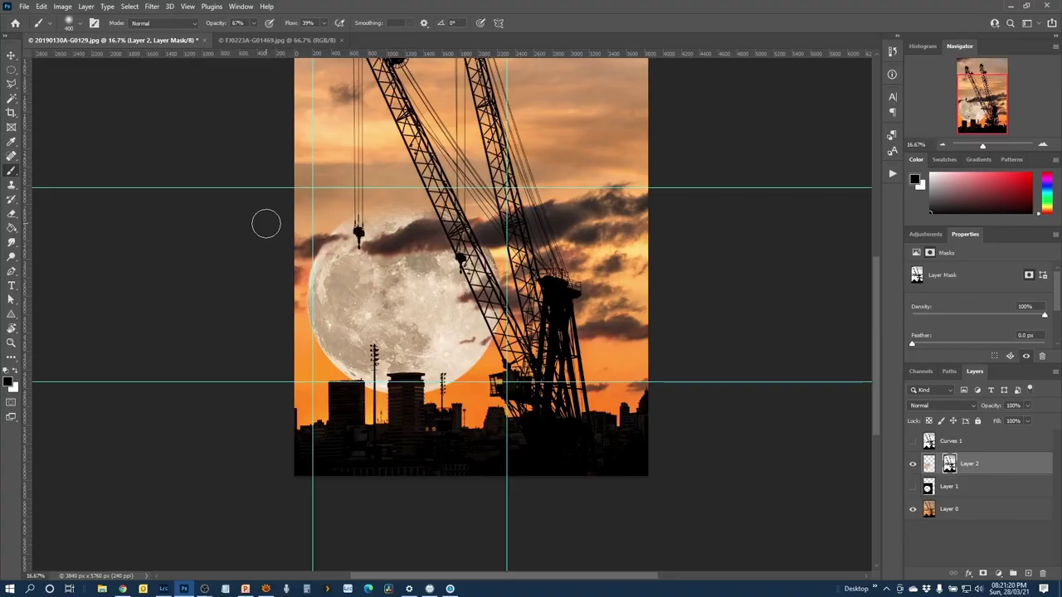
pyautogui.hotkey('ctrl', '-')
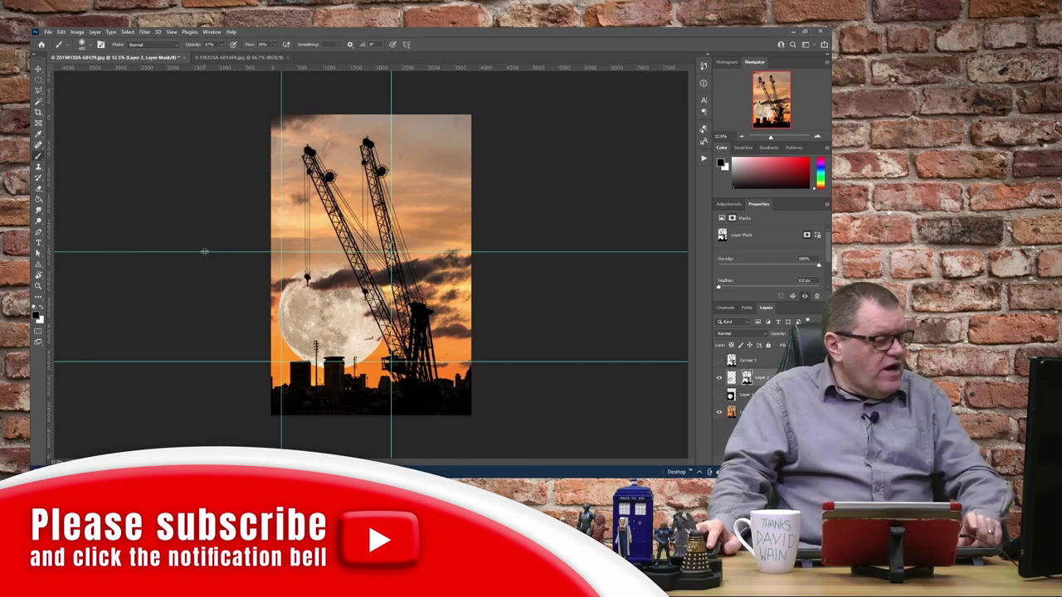
# Step: Drag the two horizontal guides into the top ruler and the two vertical guides into the left ruler
pyautogui.moveTo(204, 252); pyautogui.dragTo(208, 63)
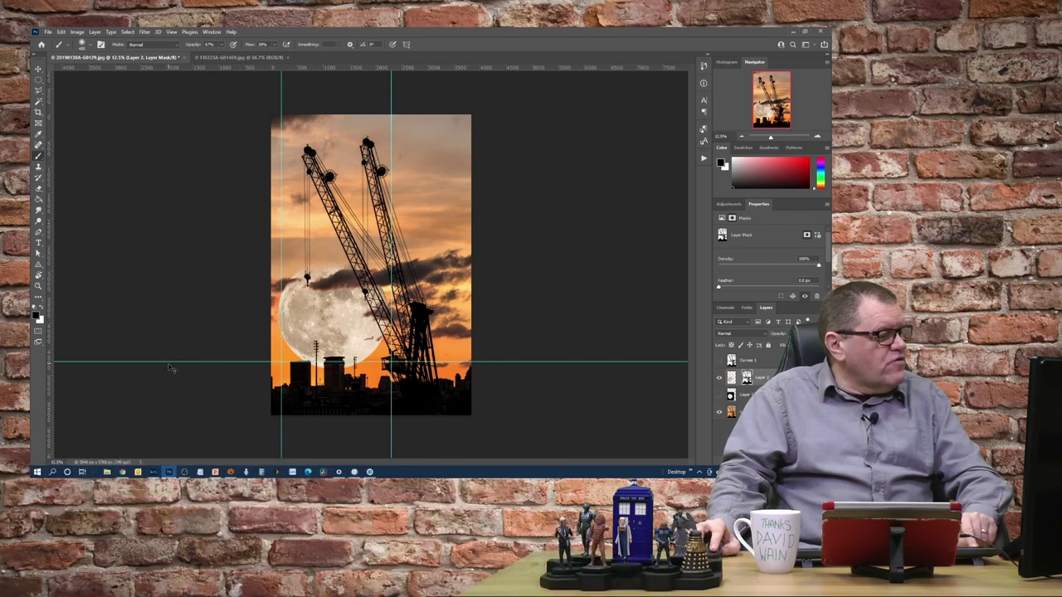
pyautogui.moveTo(168, 362); pyautogui.dragTo(170, 56)
pyautogui.moveTo(282, 94); pyautogui.dragTo(48, 108)
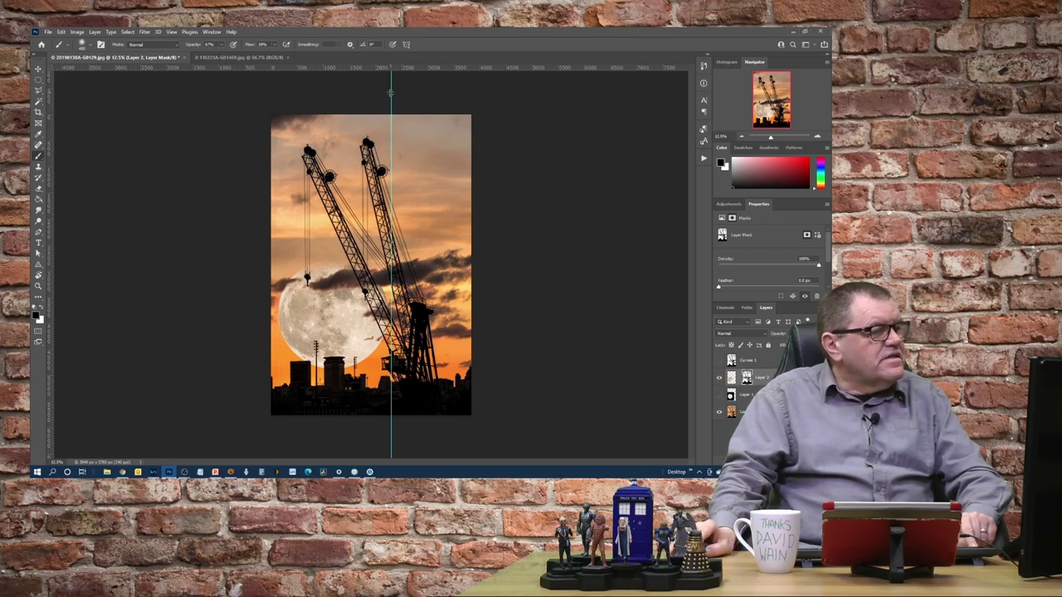
pyautogui.moveTo(390, 92); pyautogui.dragTo(49, 137)
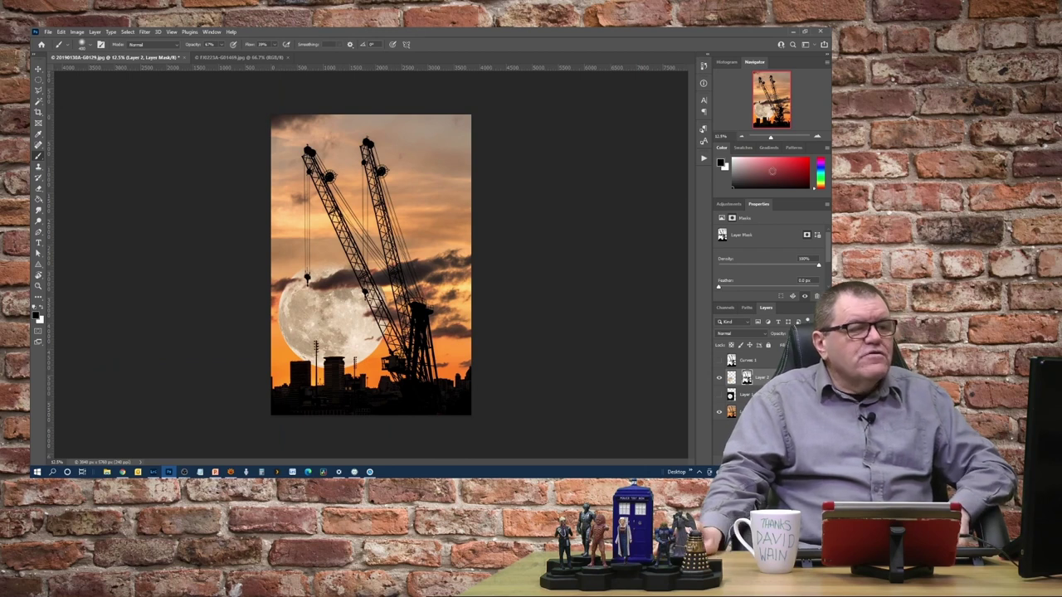
# Step: Zoom the finished composite in to 16.7% with the Navigator's zoom-in button
pyautogui.click(818, 139)
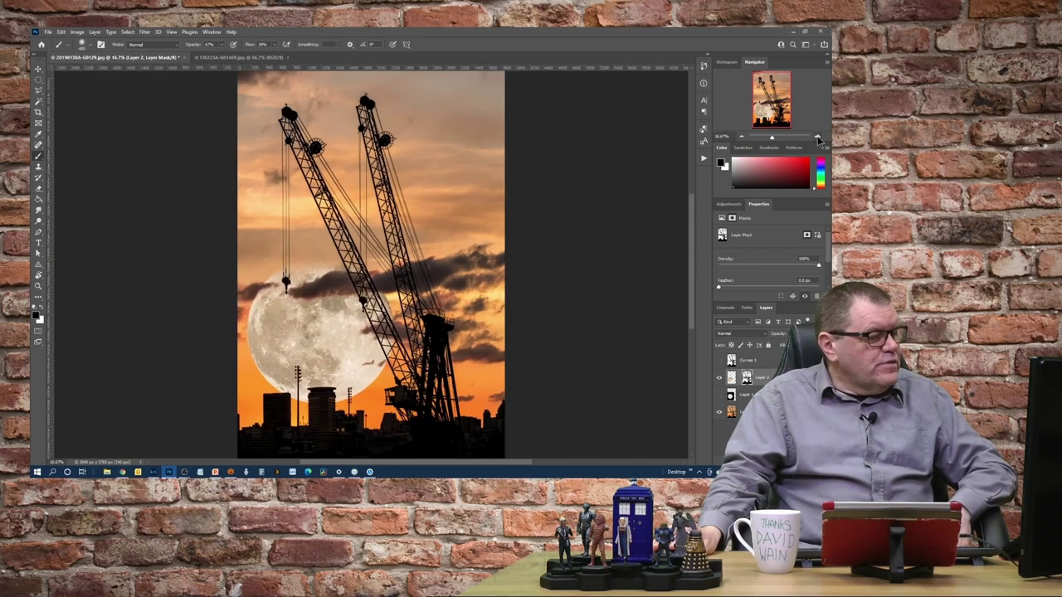